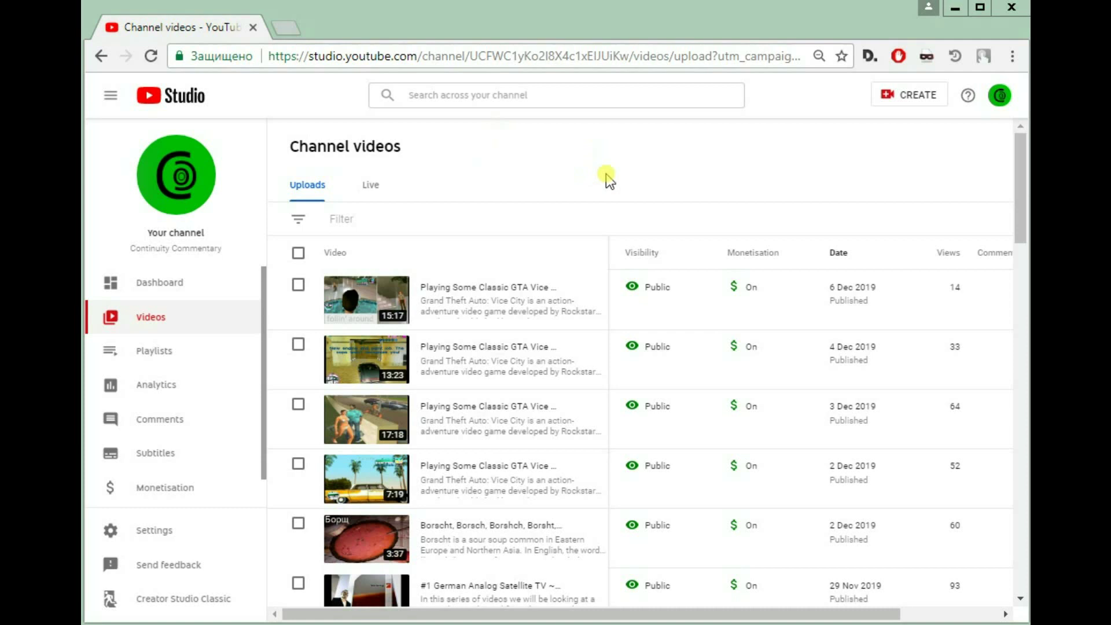
Switch from YouTube Studio to Creator Studio Classic, skipping the feedback survey
click(179, 600)
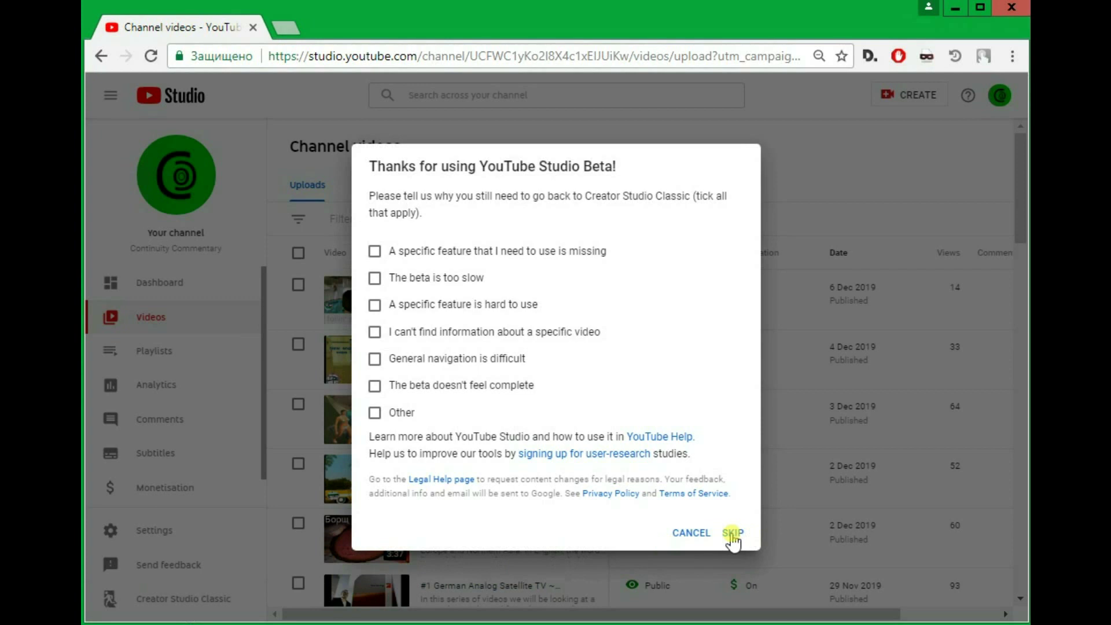
click(733, 533)
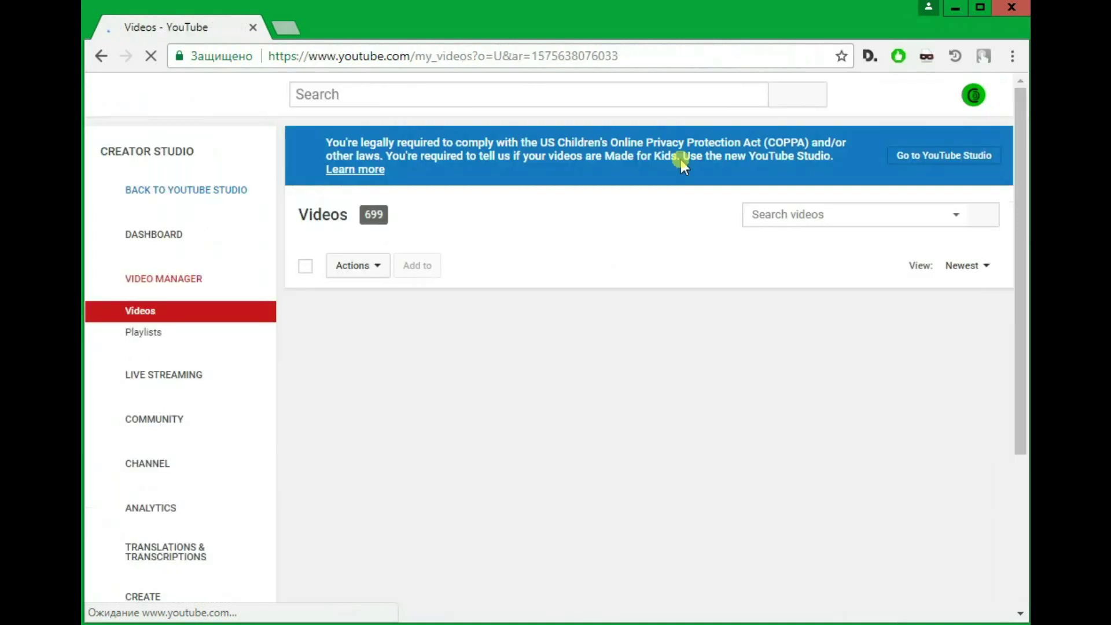
Open classic Analytics and scroll through its 'Classic Analytics is going away' notice
click(166, 509)
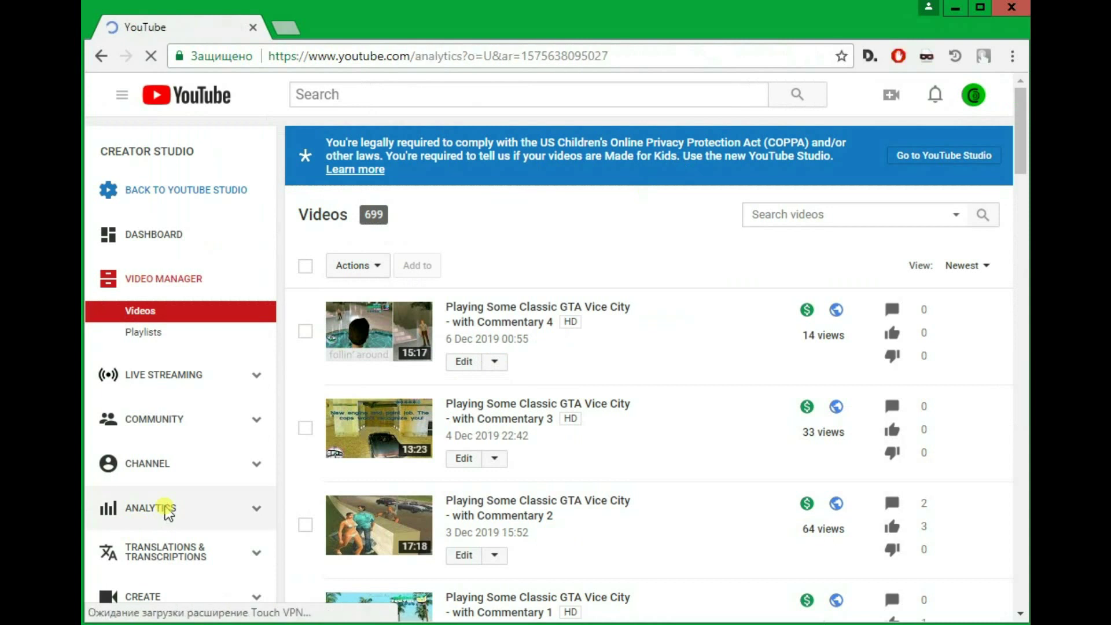
scroll(419, 253, down, 3)
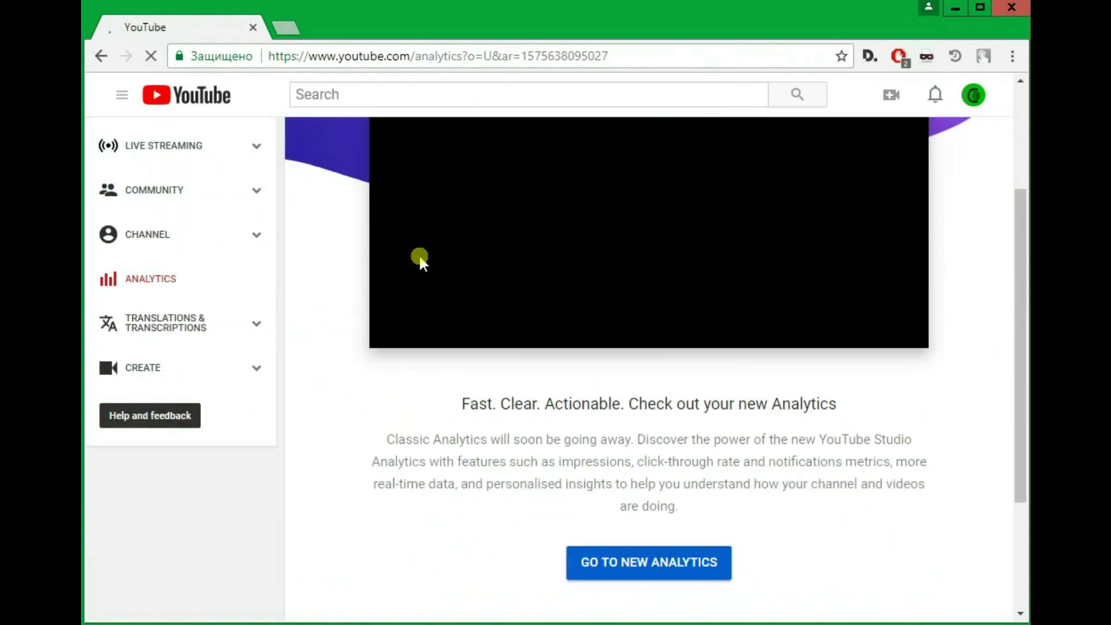
scroll(717, 471, down, 3)
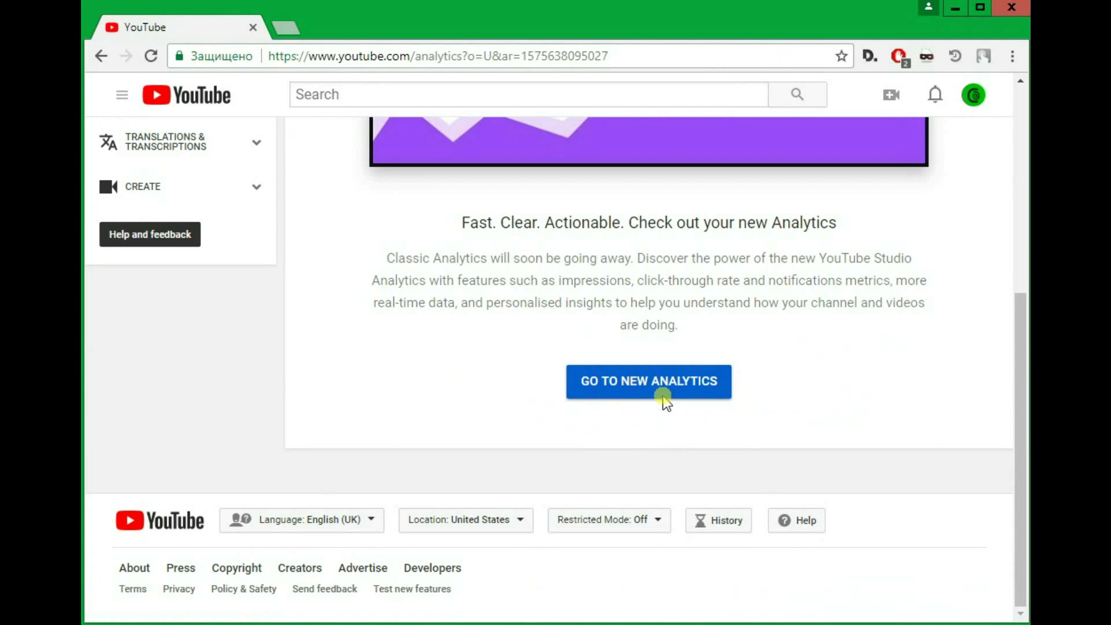
scroll(613, 405, up, 2)
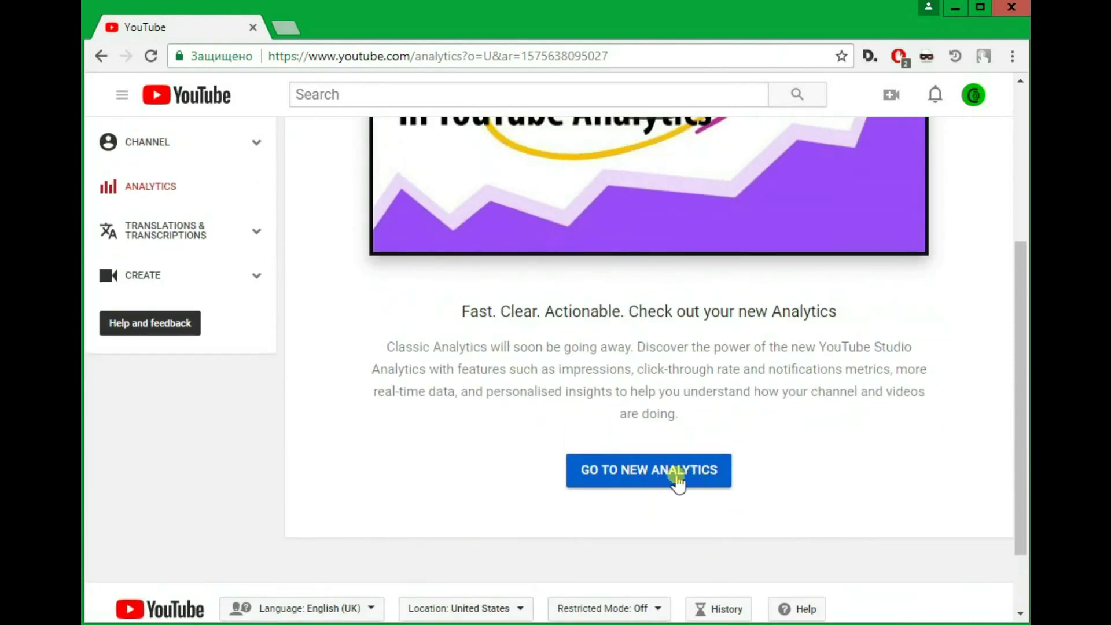
In a new tab, search Google for 'user agent chrome extension' with the corrected spelling
click(283, 27)
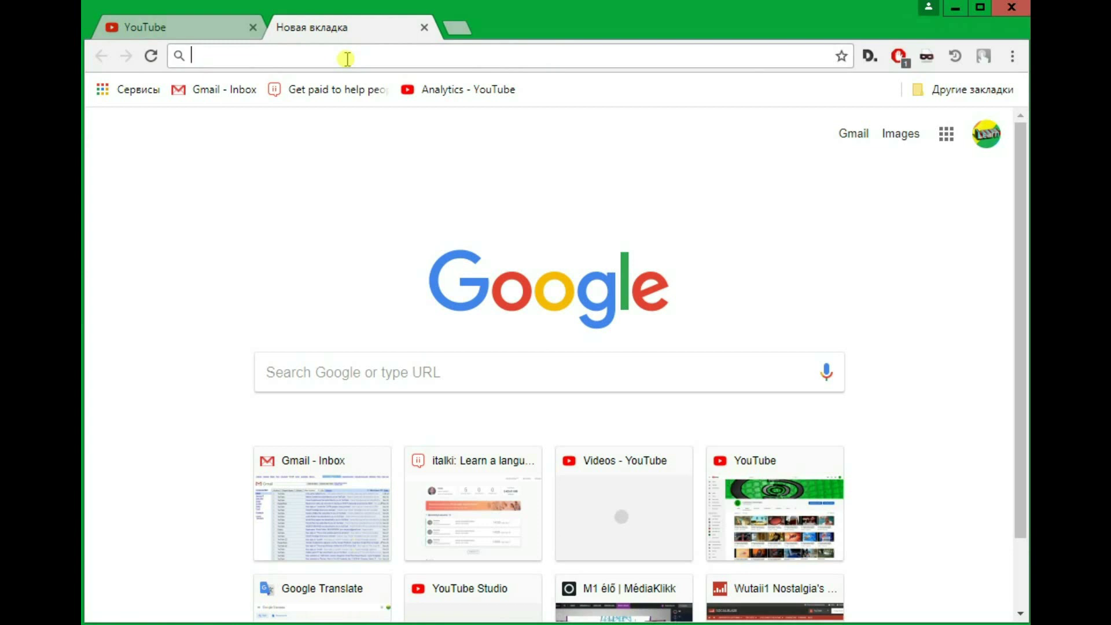
text(user ag)
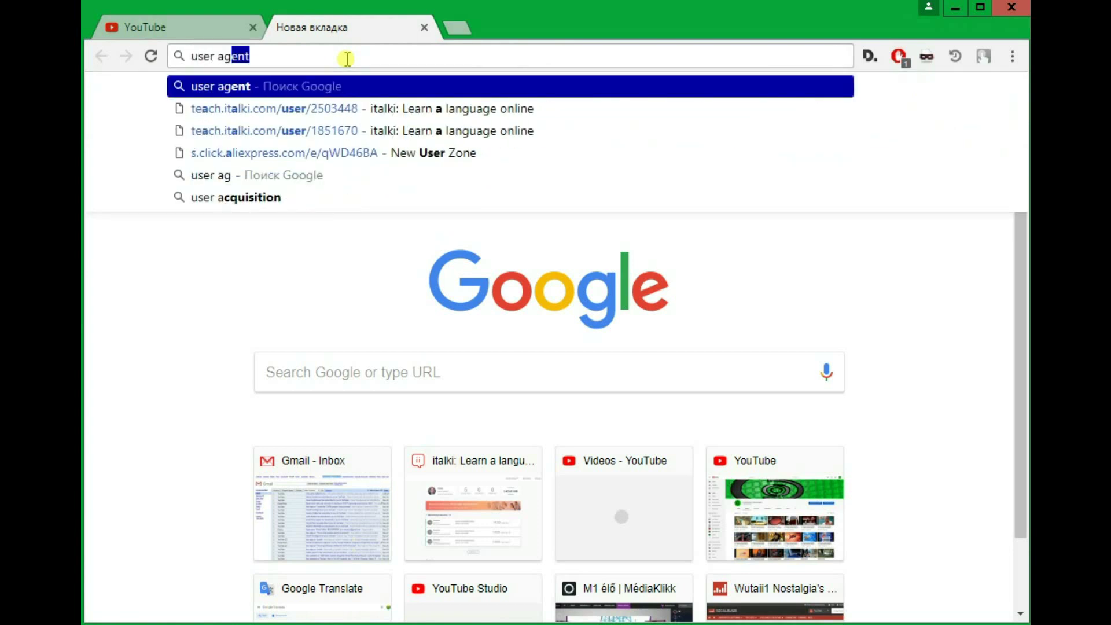
text(ent c)
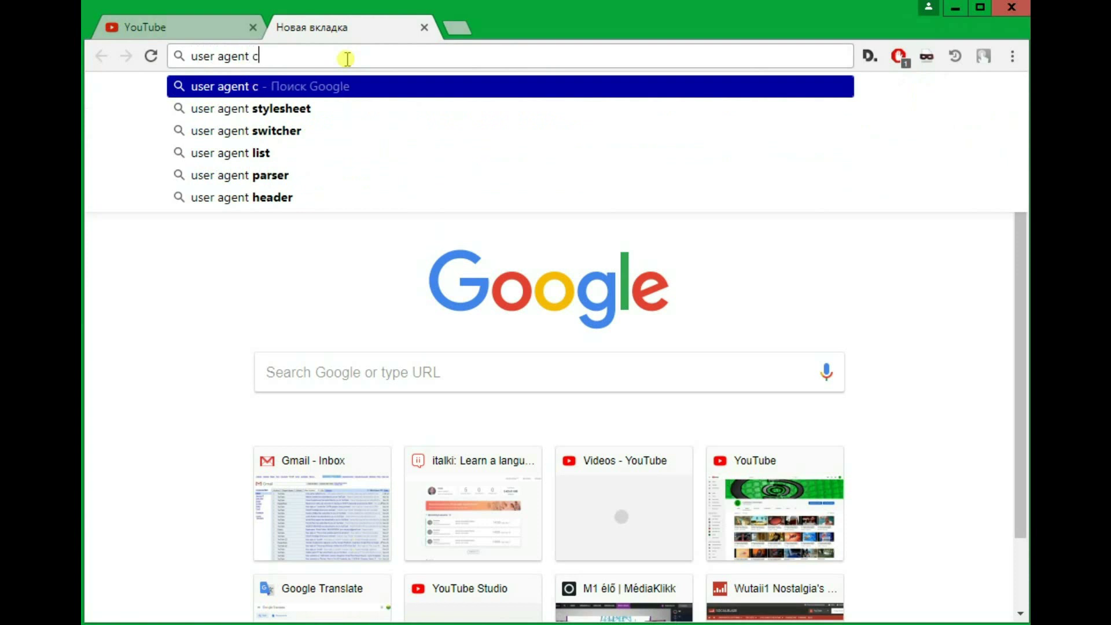
text(hrome ext)
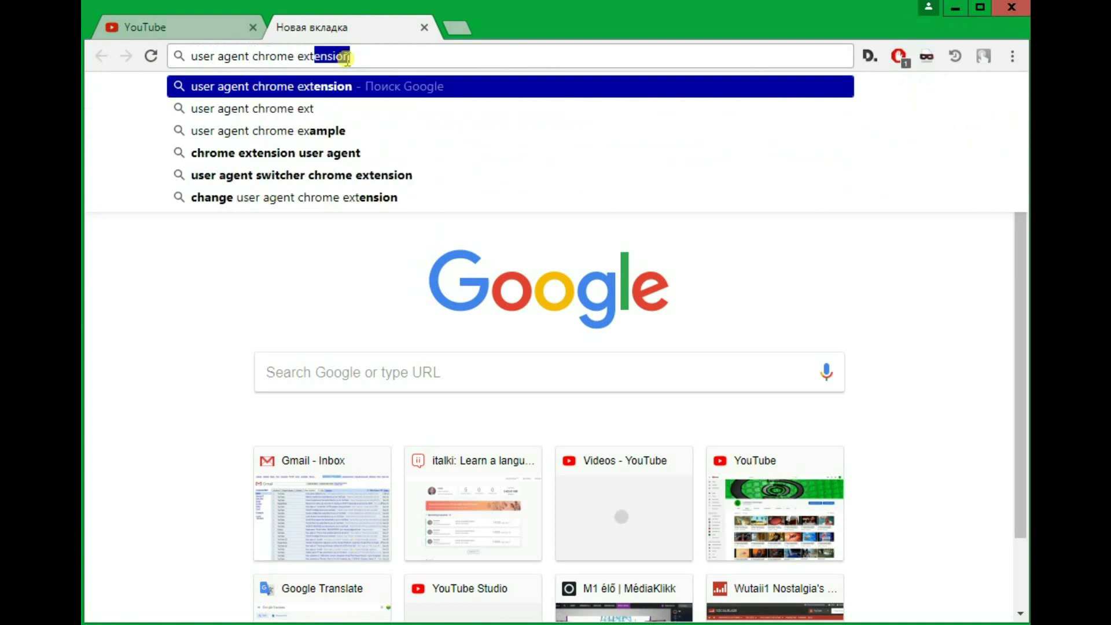
text(ention)
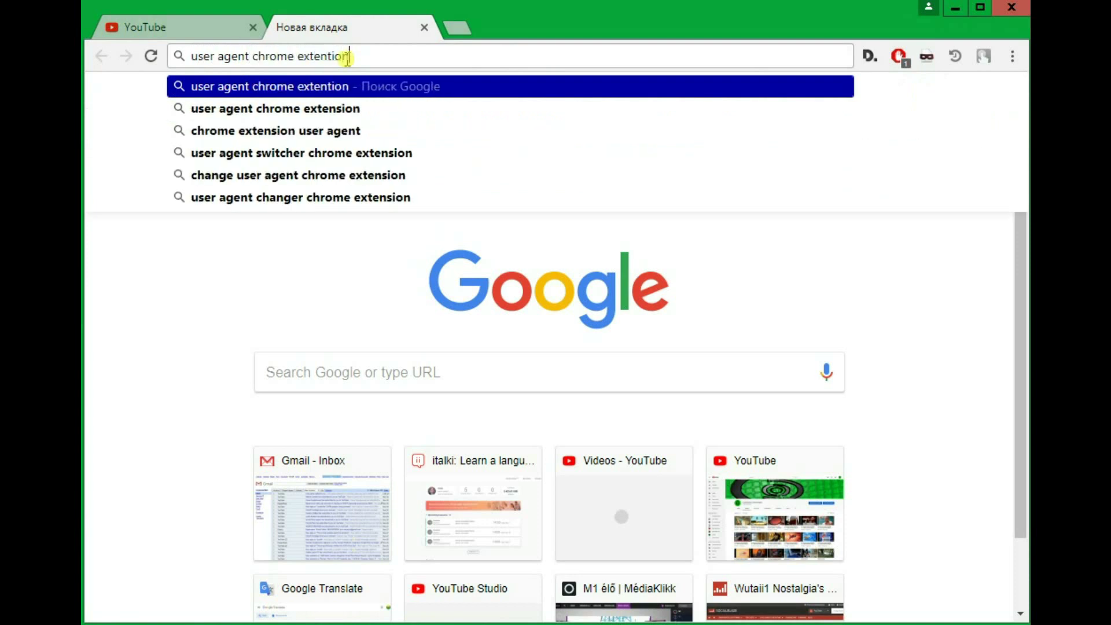
key(Return)
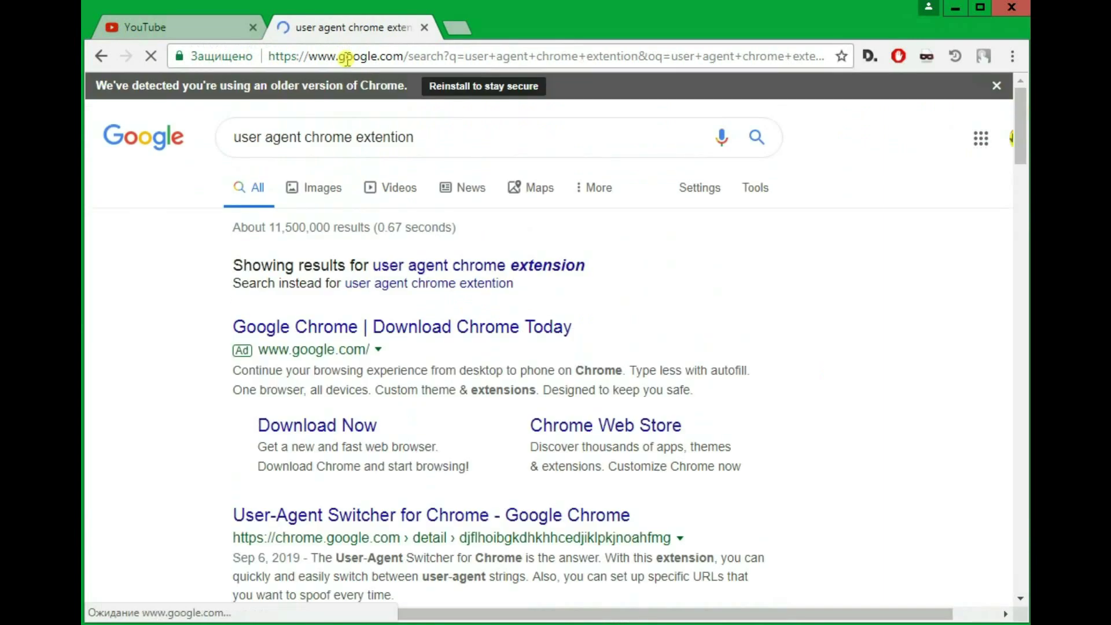
click(570, 265)
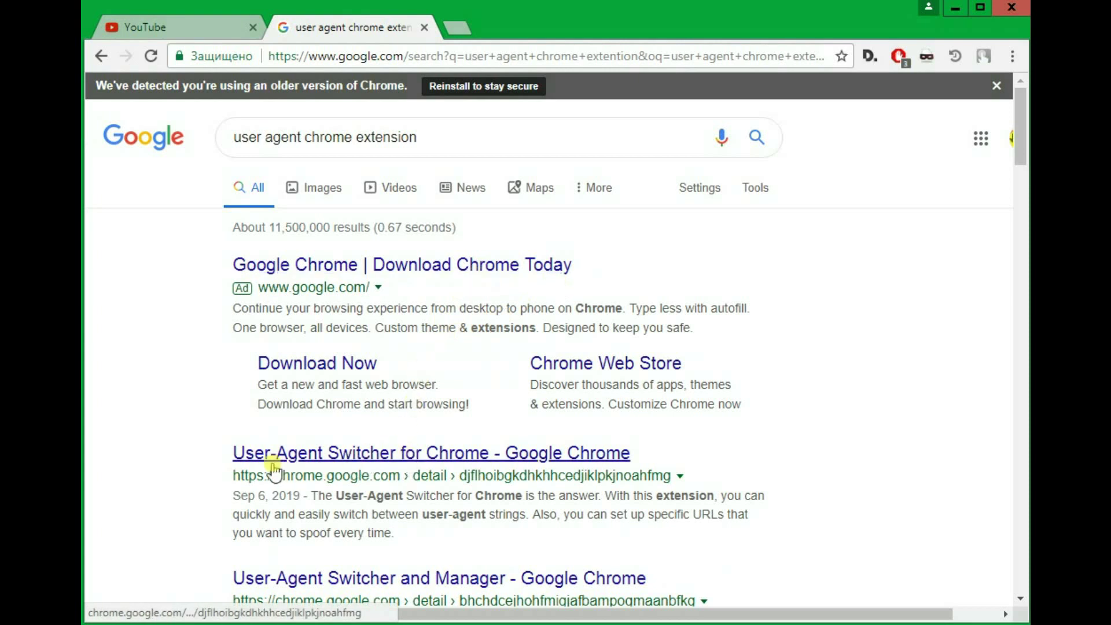
Install User-Agent Switcher for Chrome from its Chrome Web Store page
click(408, 455)
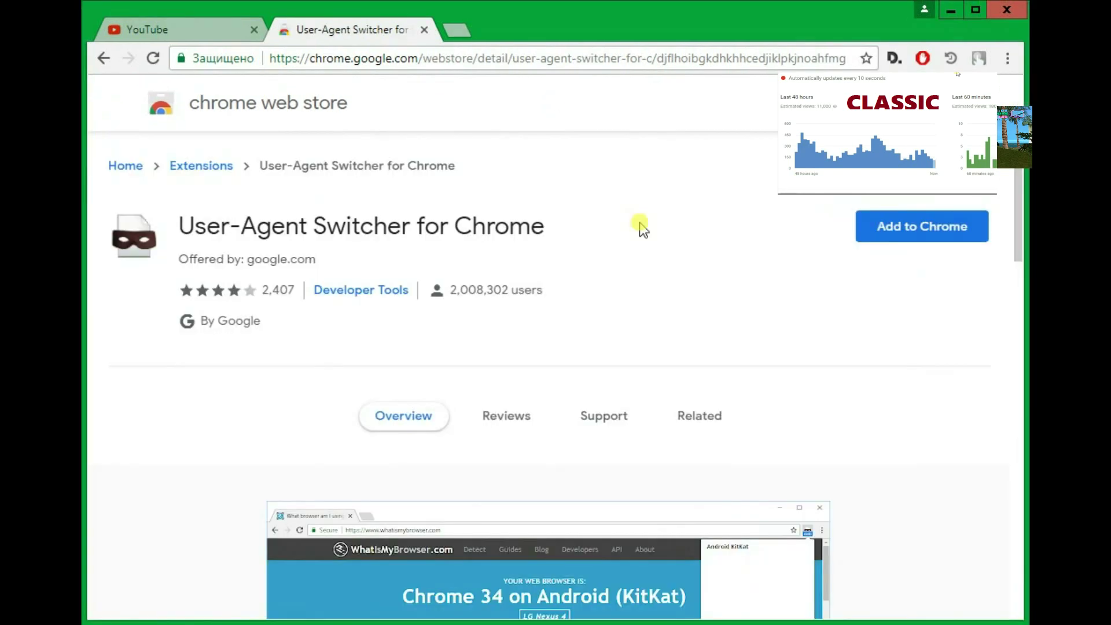
click(921, 226)
click(582, 234)
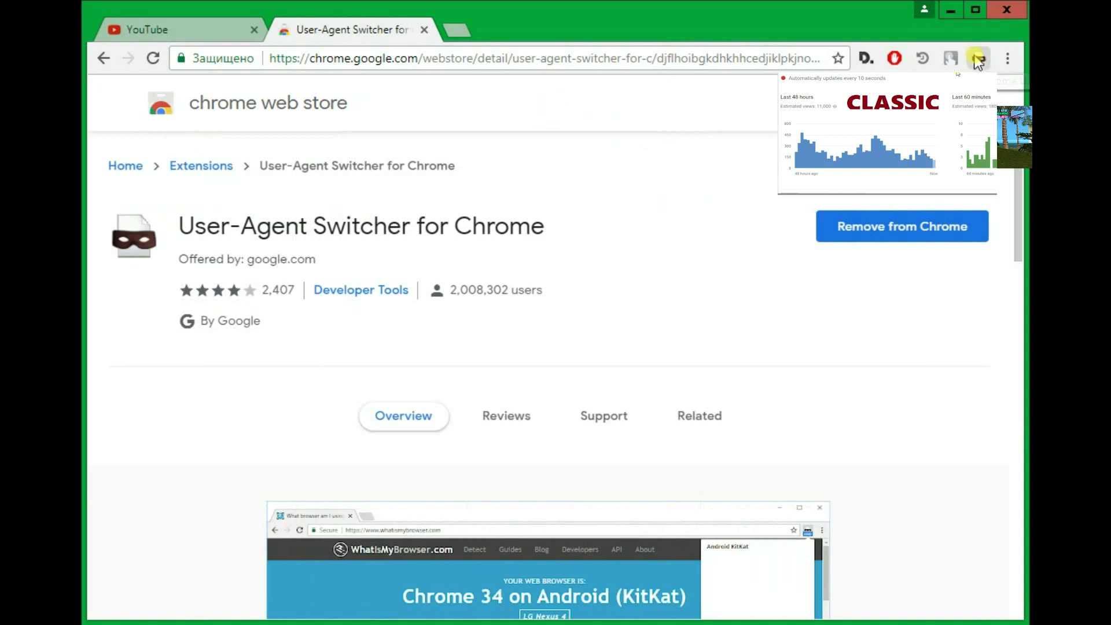
Set the extension's user agent to Android KitKat
click(978, 60)
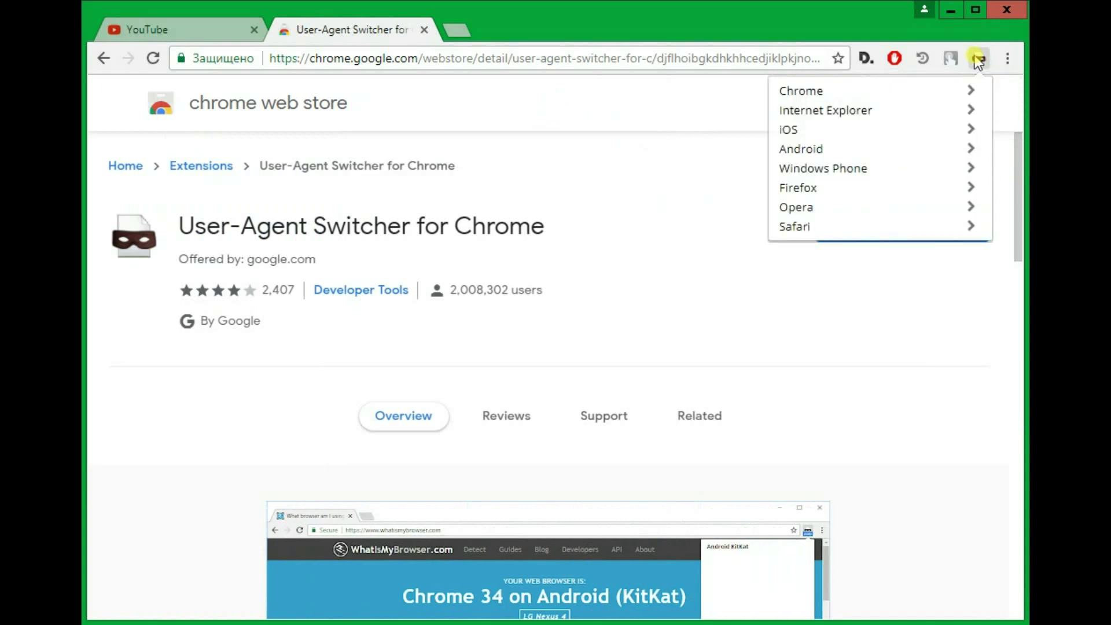
click(838, 151)
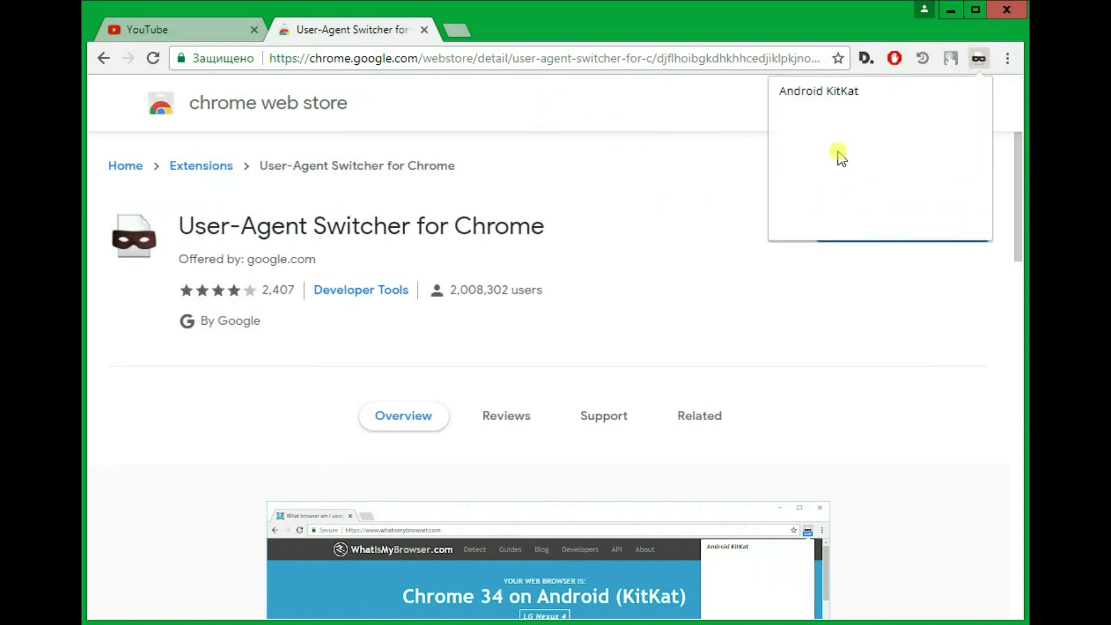
click(823, 90)
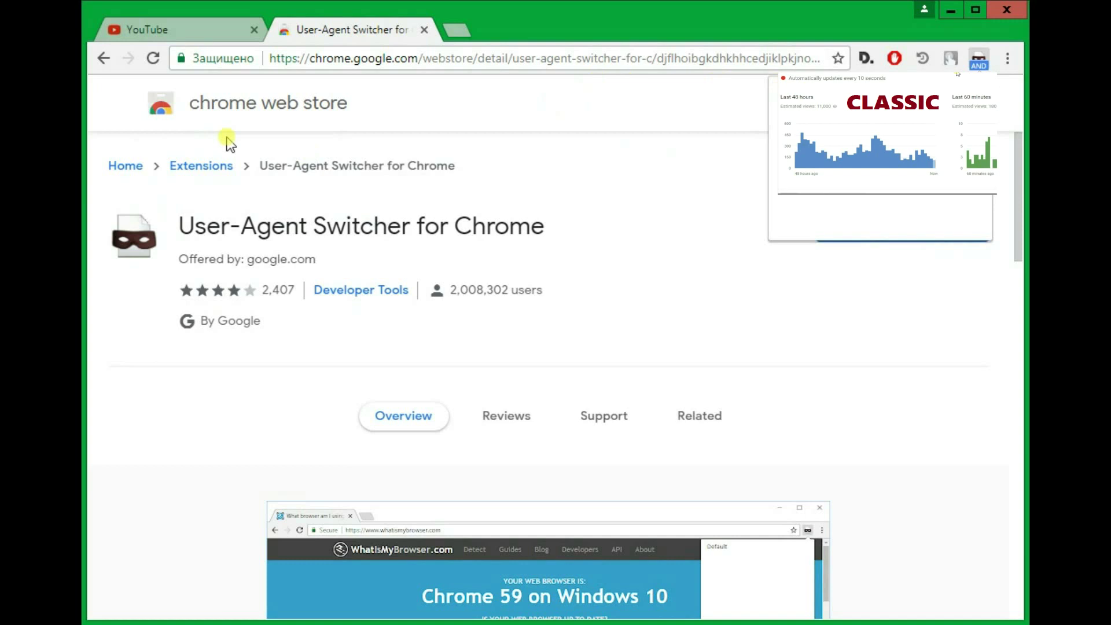
Reload the YouTube Analytics tab under the Android user agent and shorten the browser window
click(168, 29)
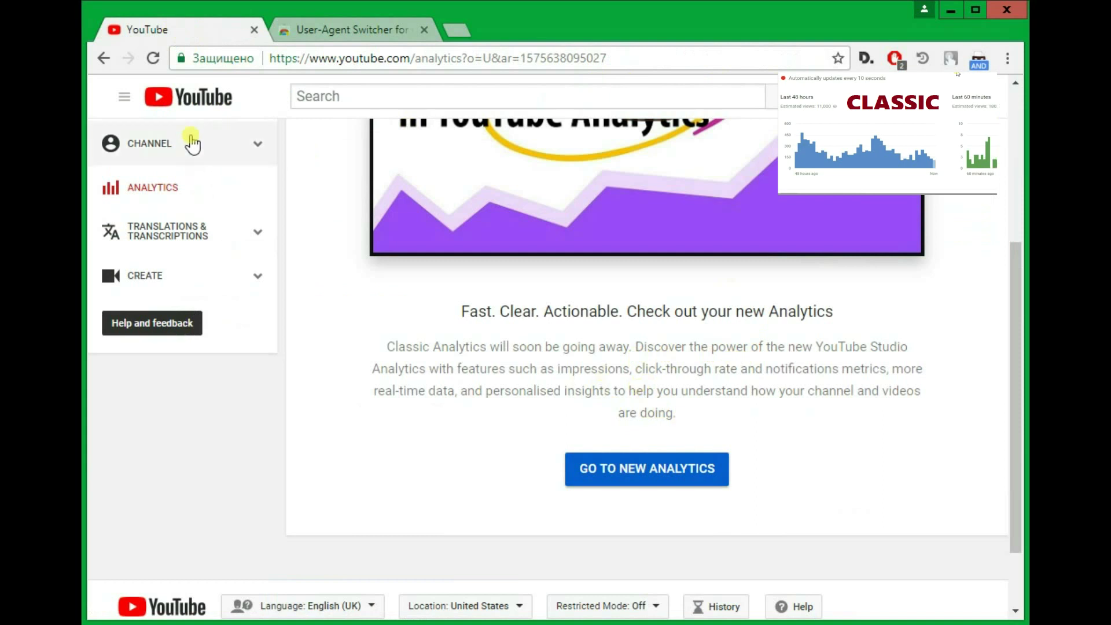
click(153, 58)
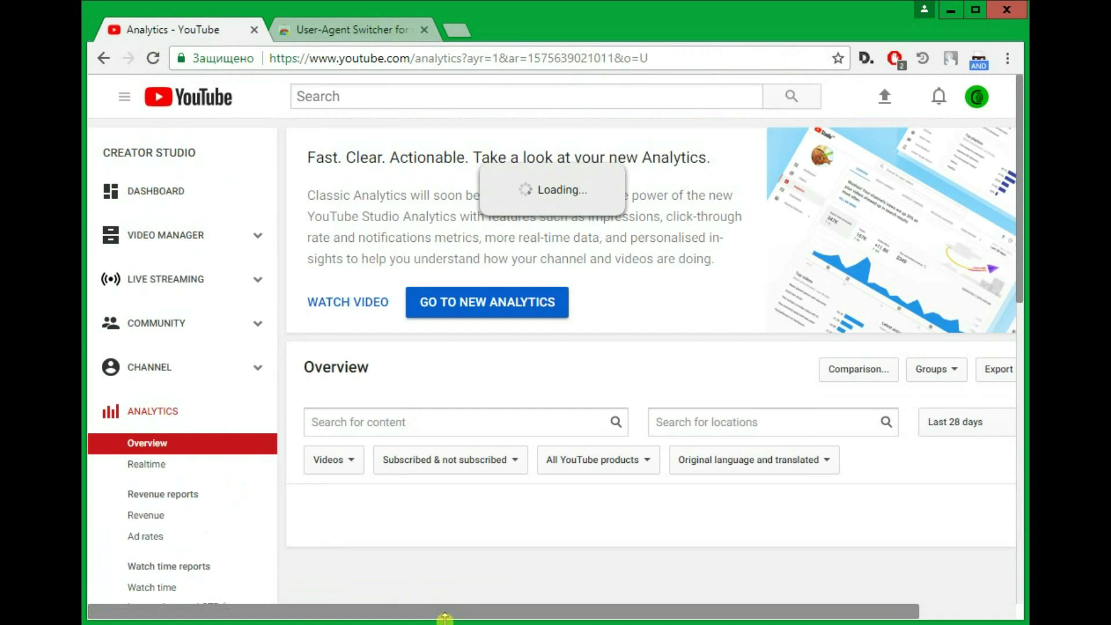
drag(445, 618, 483, 486)
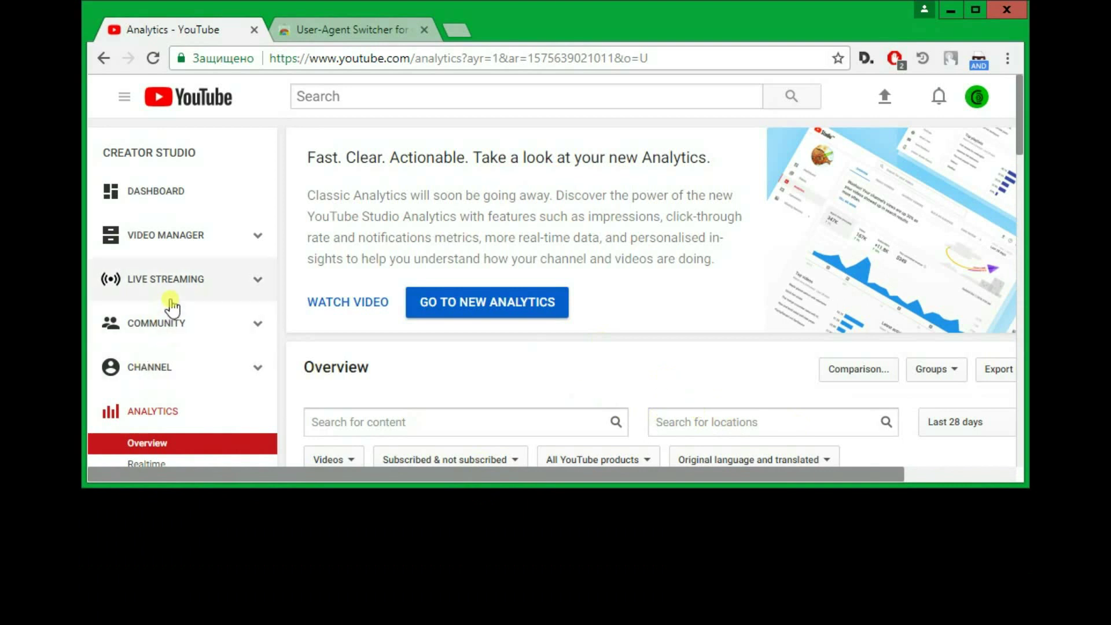
scroll(174, 299, down, 1)
Open the Realtime report, restore the window to full height and scroll through its charts
click(136, 379)
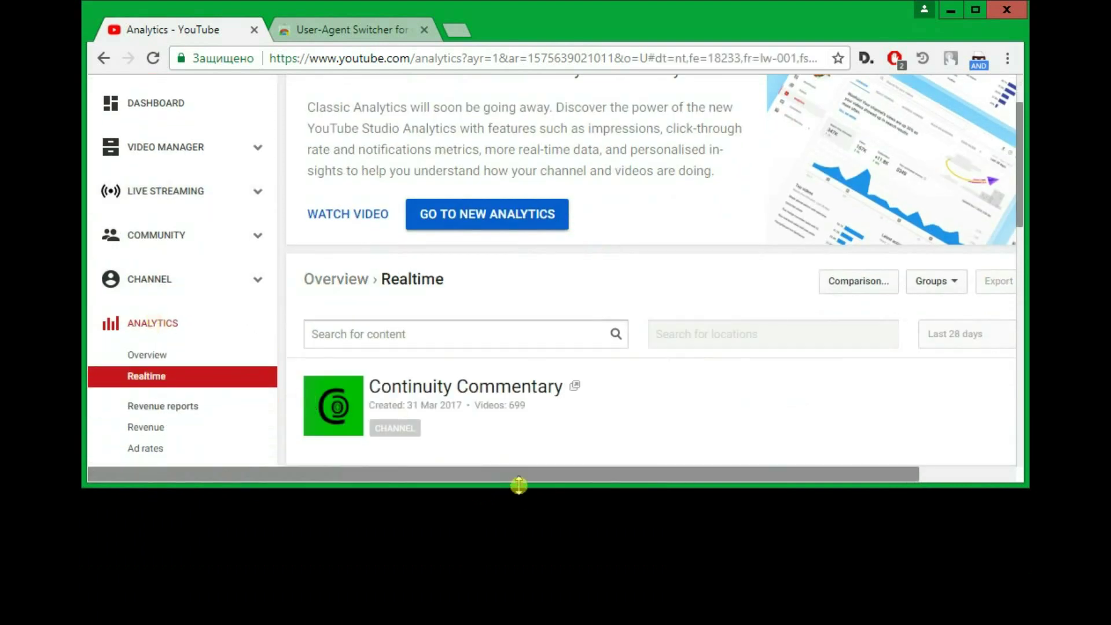
drag(518, 486, 523, 622)
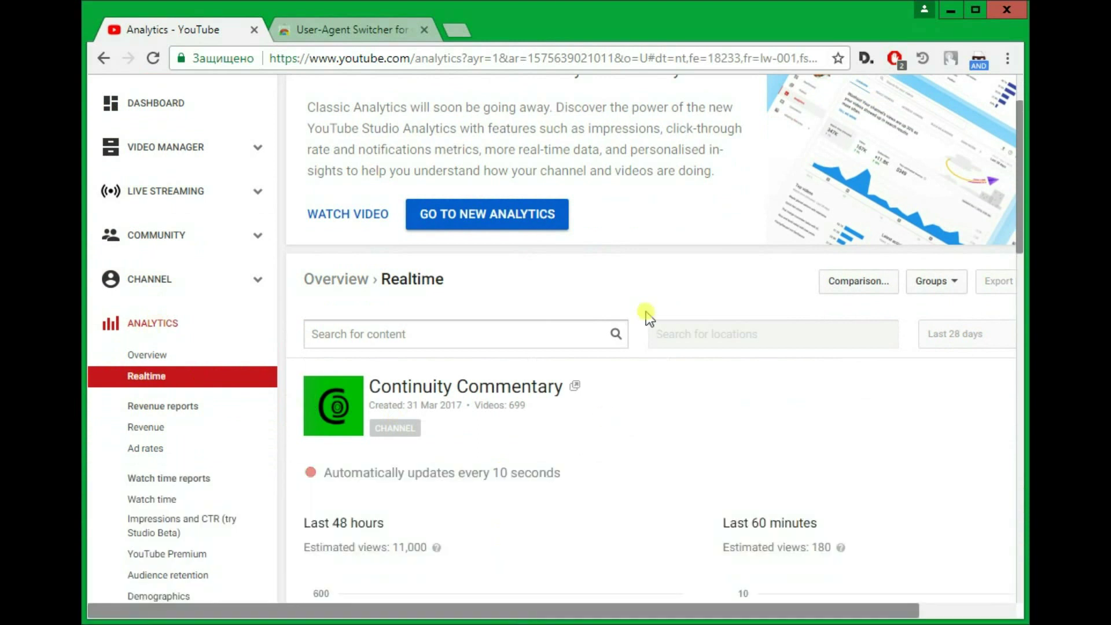
scroll(646, 311, down, 6)
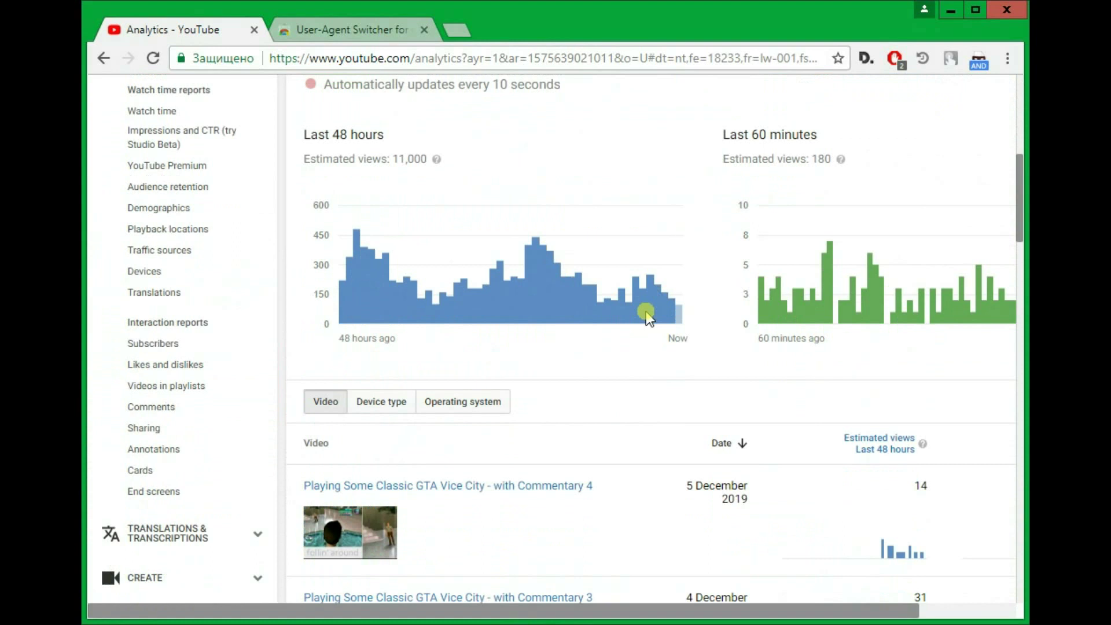
scroll(645, 311, down, 2)
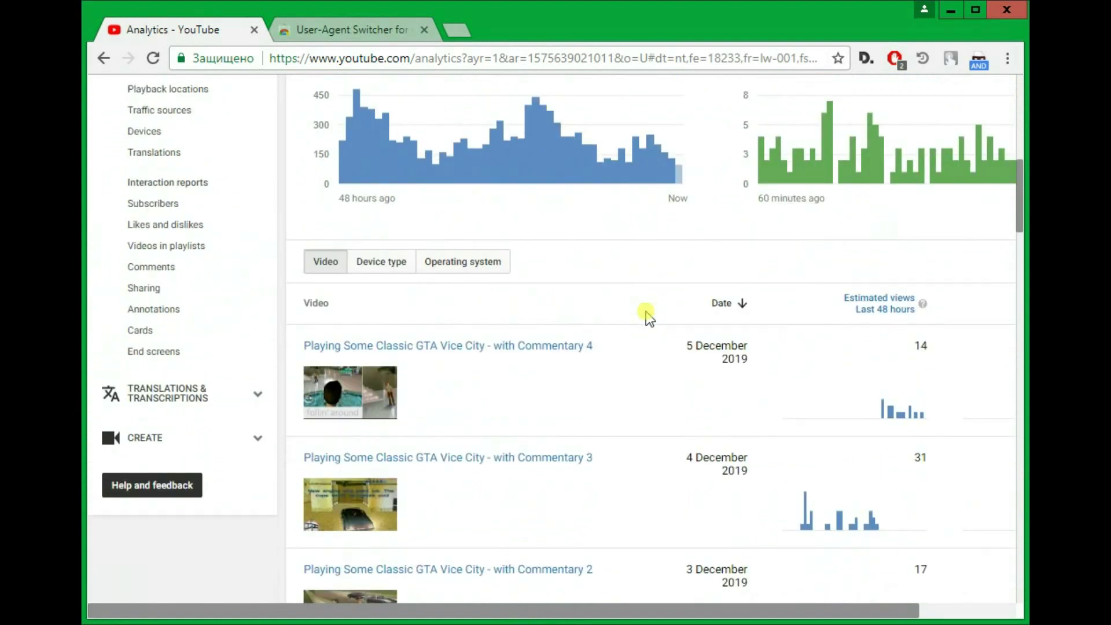
scroll(646, 311, down, 2)
scroll(646, 312, up, 6)
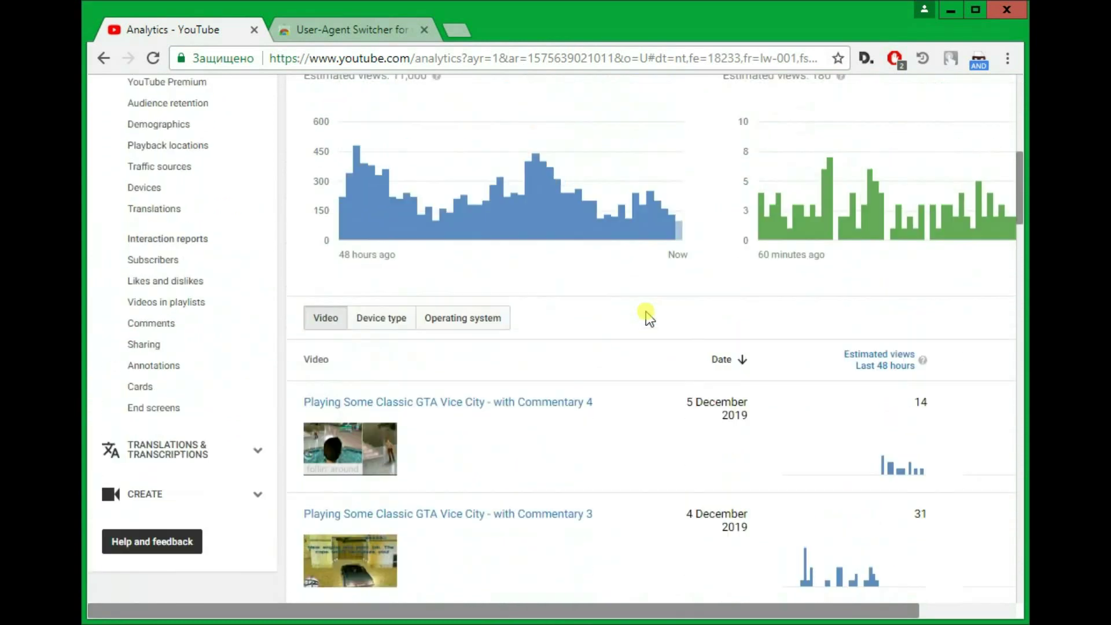
scroll(646, 312, up, 3)
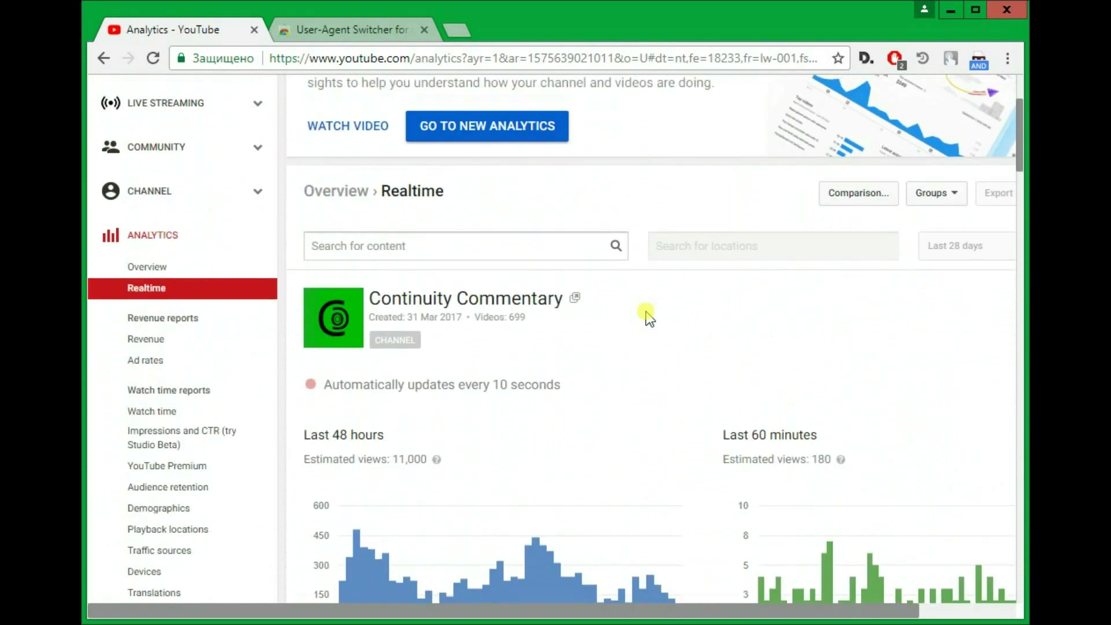
Select the page URL, then open the Subscribers report
click(440, 57)
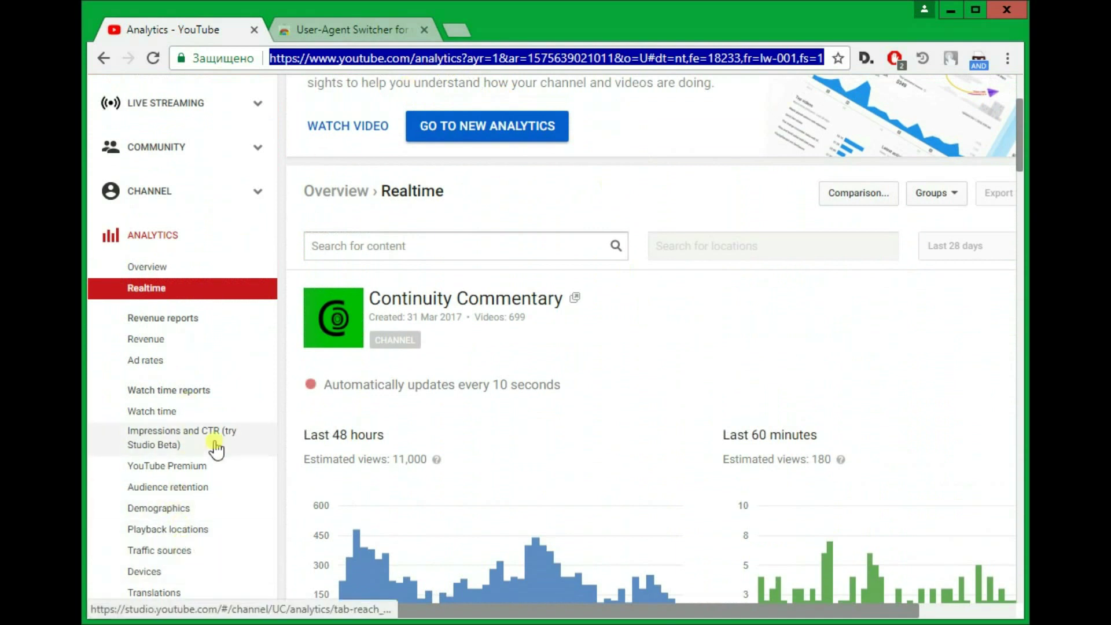
scroll(211, 446, down, 2)
click(184, 556)
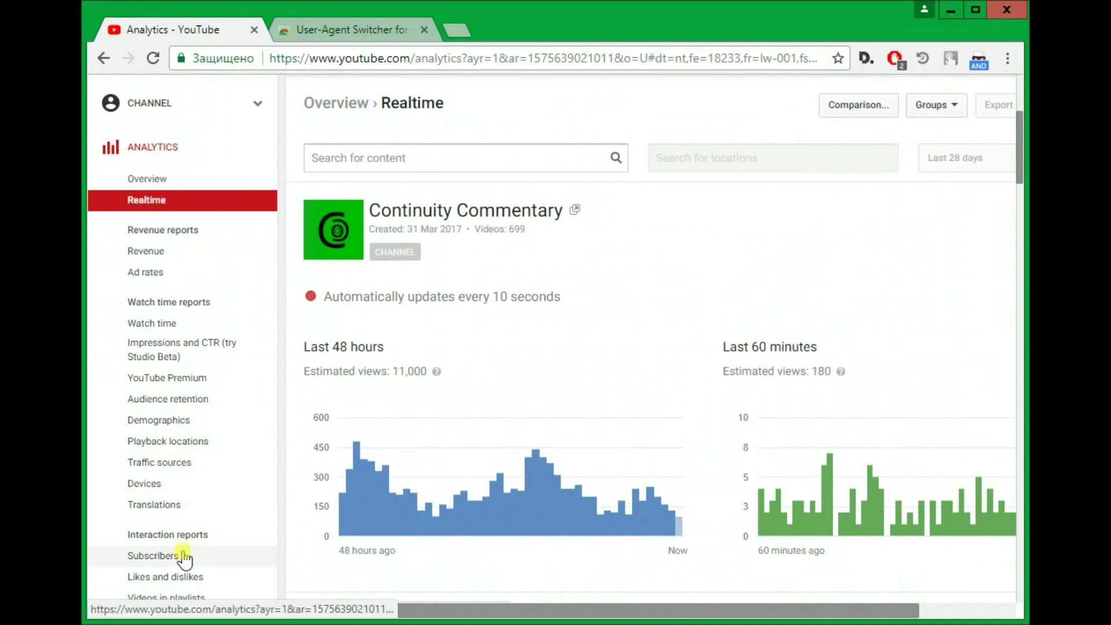
click(184, 557)
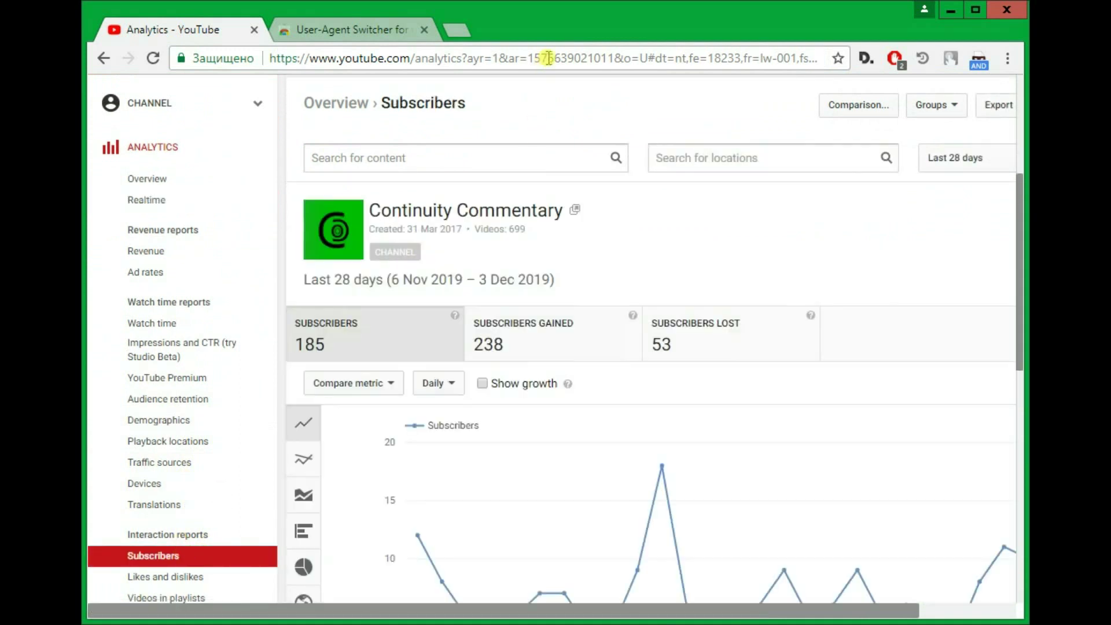
Copy the Subscribers report link from the address bar
click(548, 58)
right_click(548, 58)
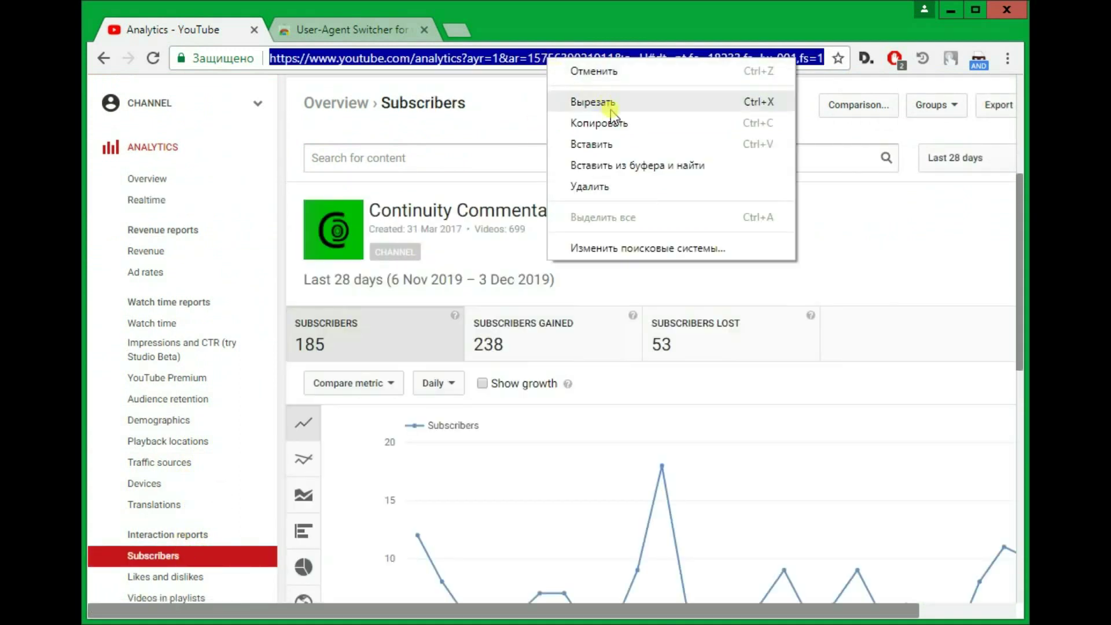
click(625, 124)
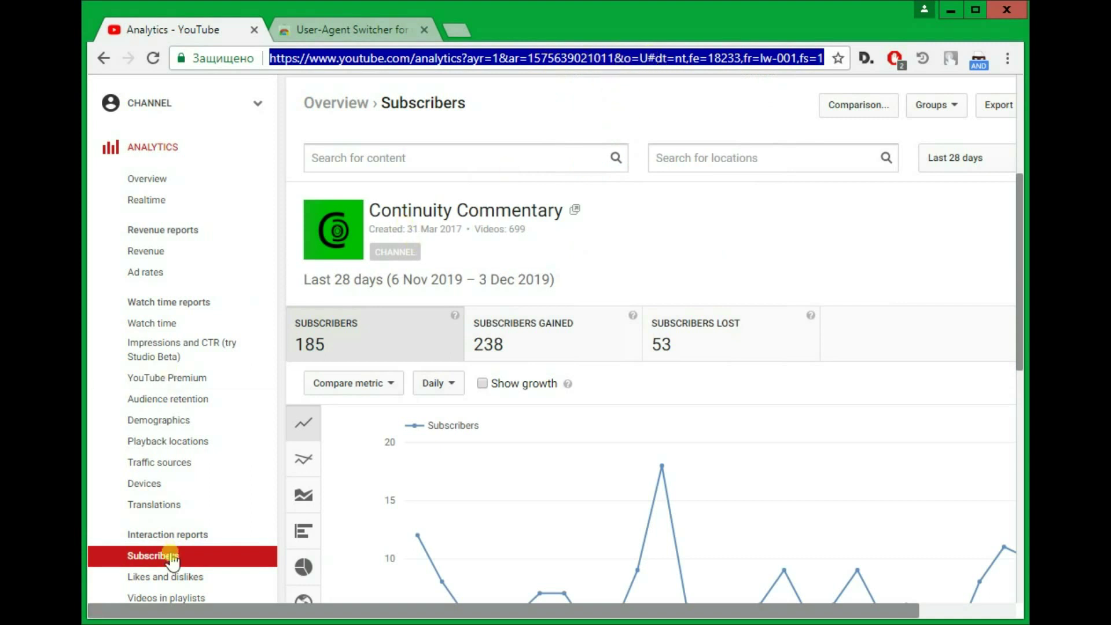
Reset User-Agent Switcher to the Chrome Default user agent
click(976, 60)
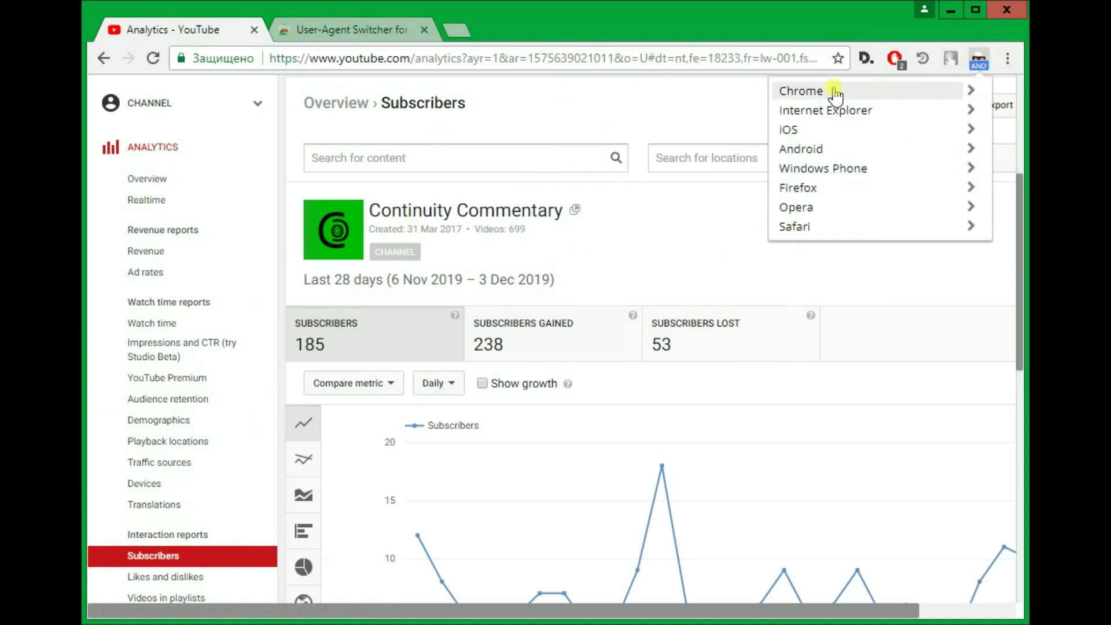
click(825, 89)
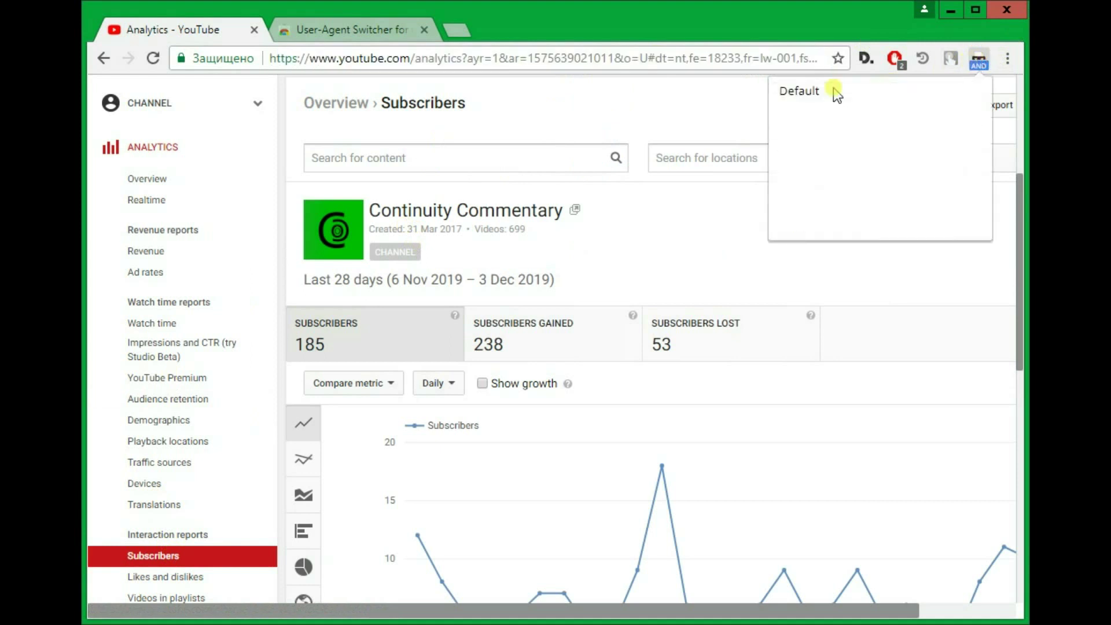
click(806, 97)
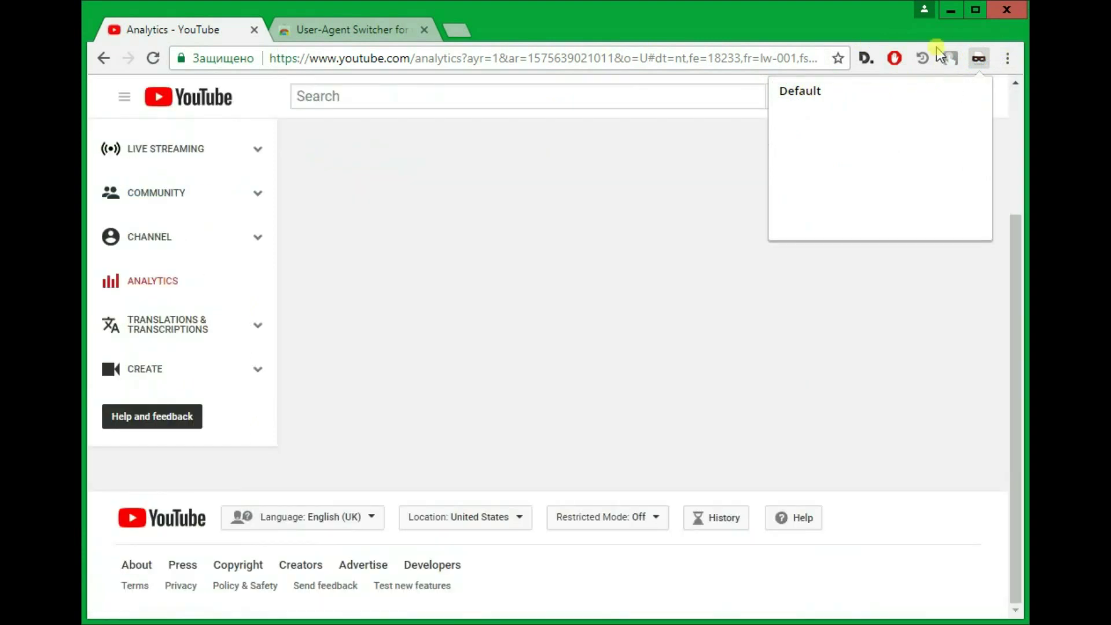
click(768, 23)
key(ctrl+c)
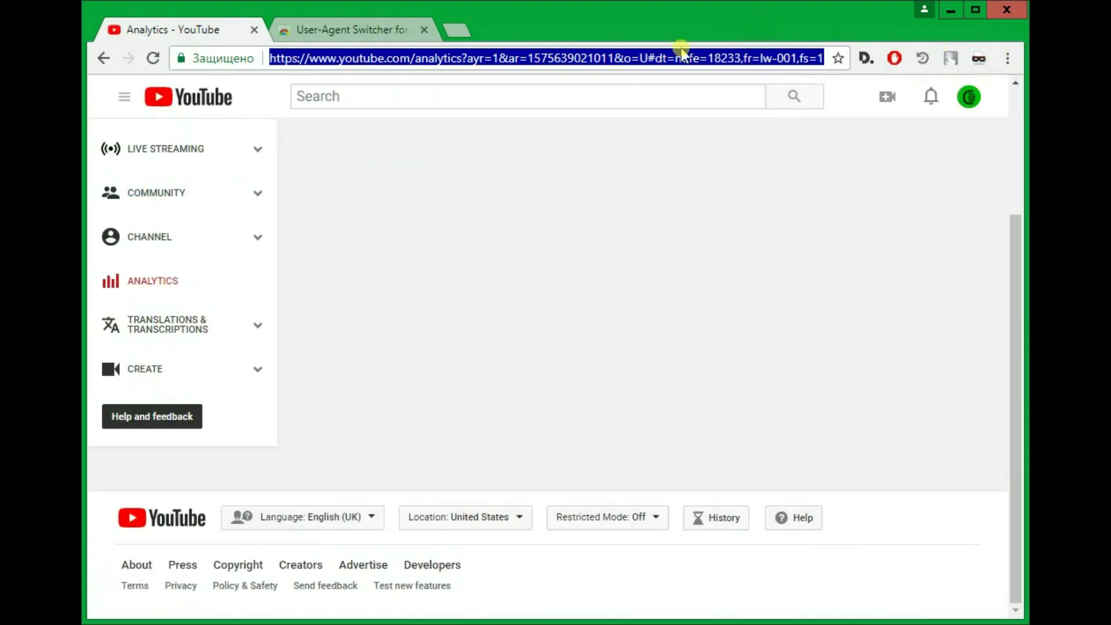
Close the old Analytics tab and paste-and-go the copied Subscribers link in a new tab
click(457, 30)
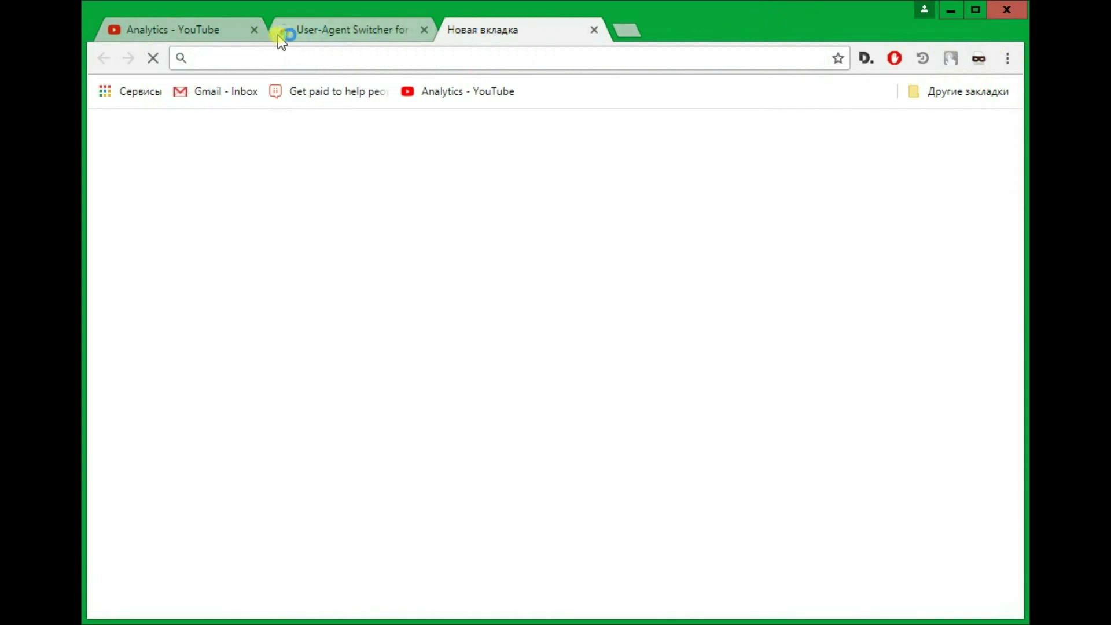
click(196, 36)
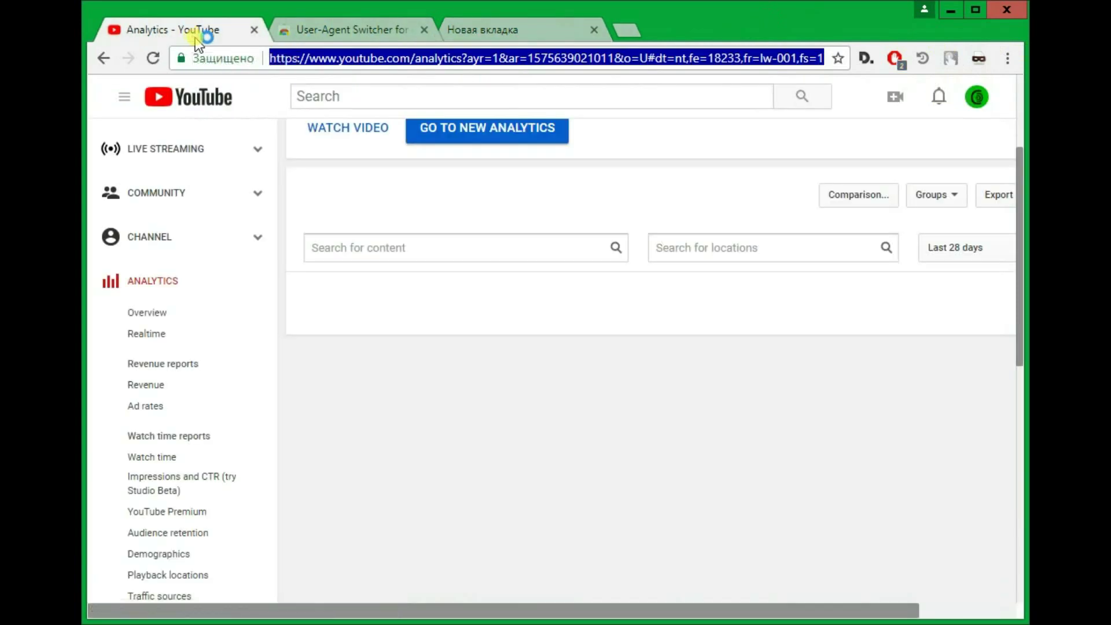
click(254, 30)
click(346, 32)
right_click(342, 56)
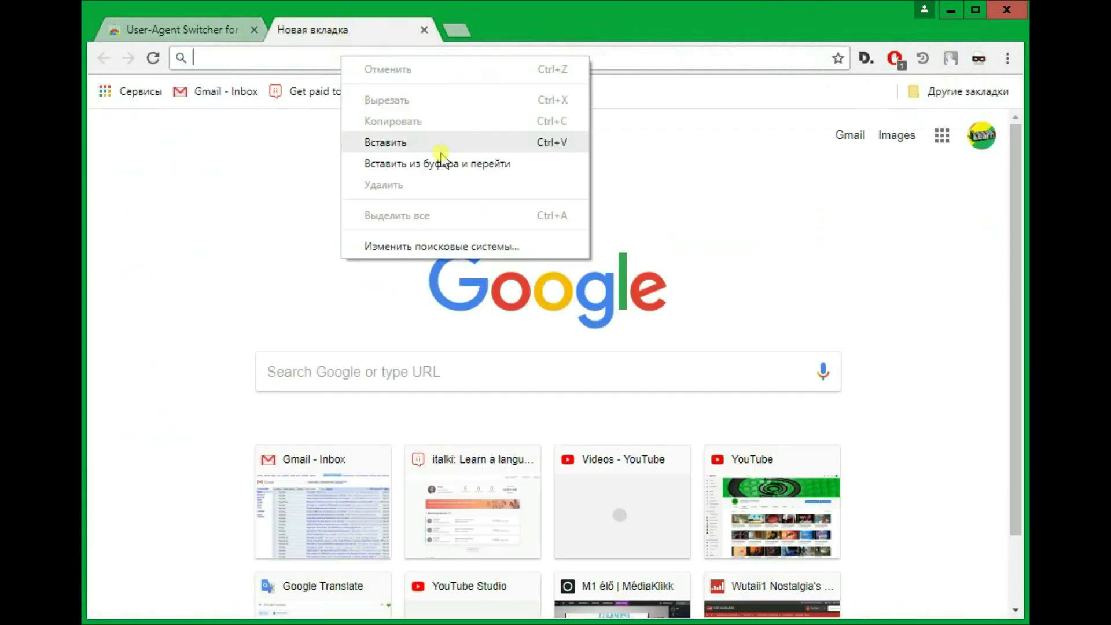
click(445, 166)
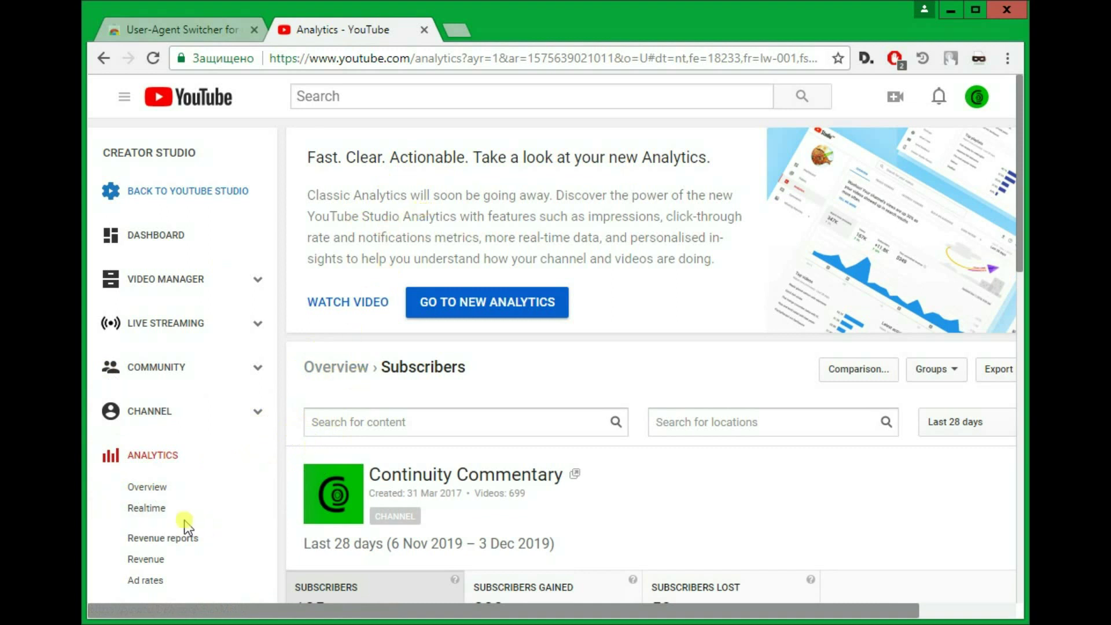
Show the channel's Realtime report, dismissing the link context menu opened on it
click(171, 510)
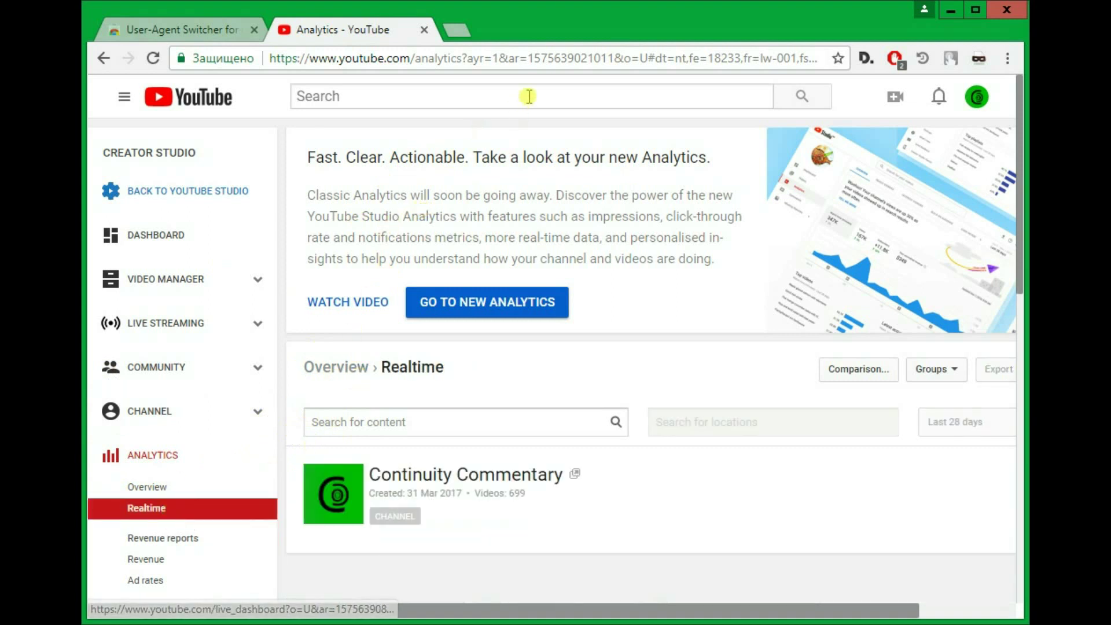
right_click(141, 508)
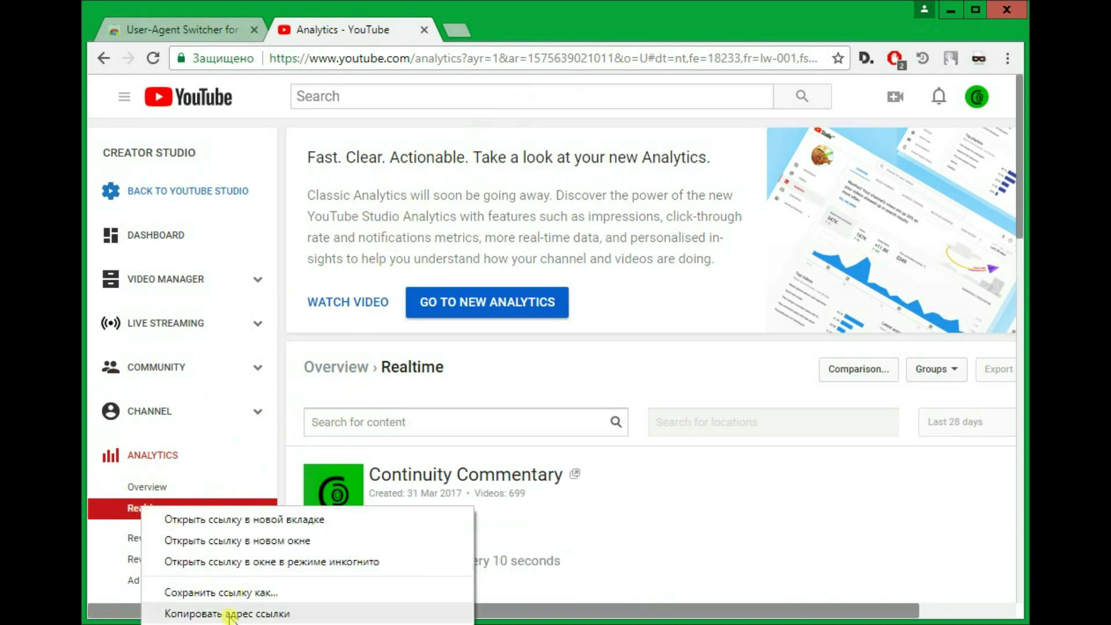
click(285, 96)
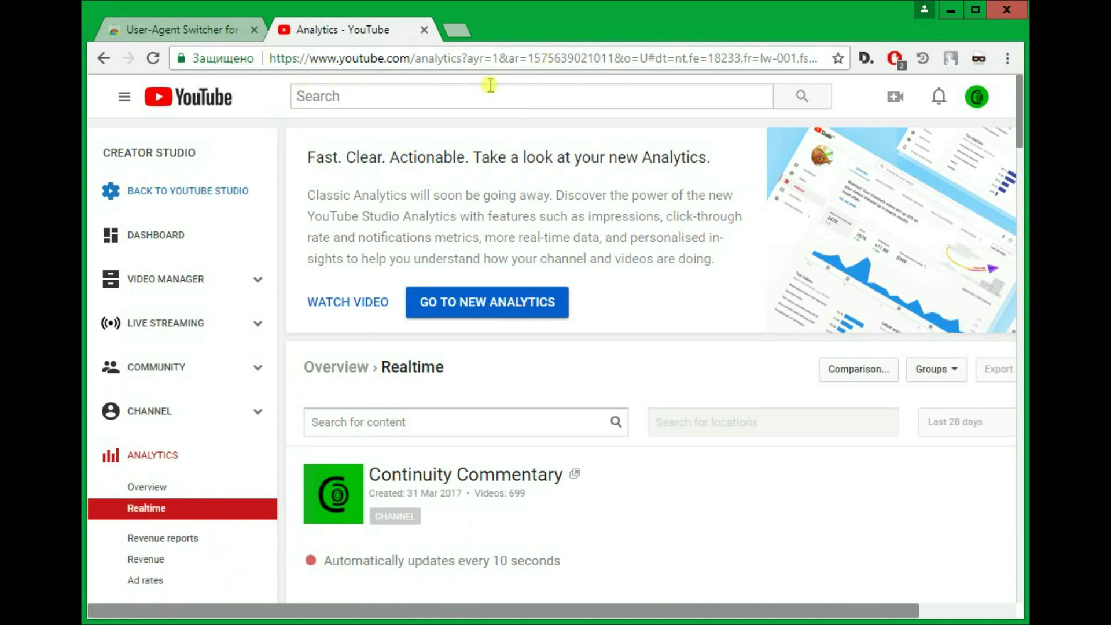
Return to YouTube Studio, then switch back to the Creator Studio Classic Dashboard, skipping the survey
click(179, 195)
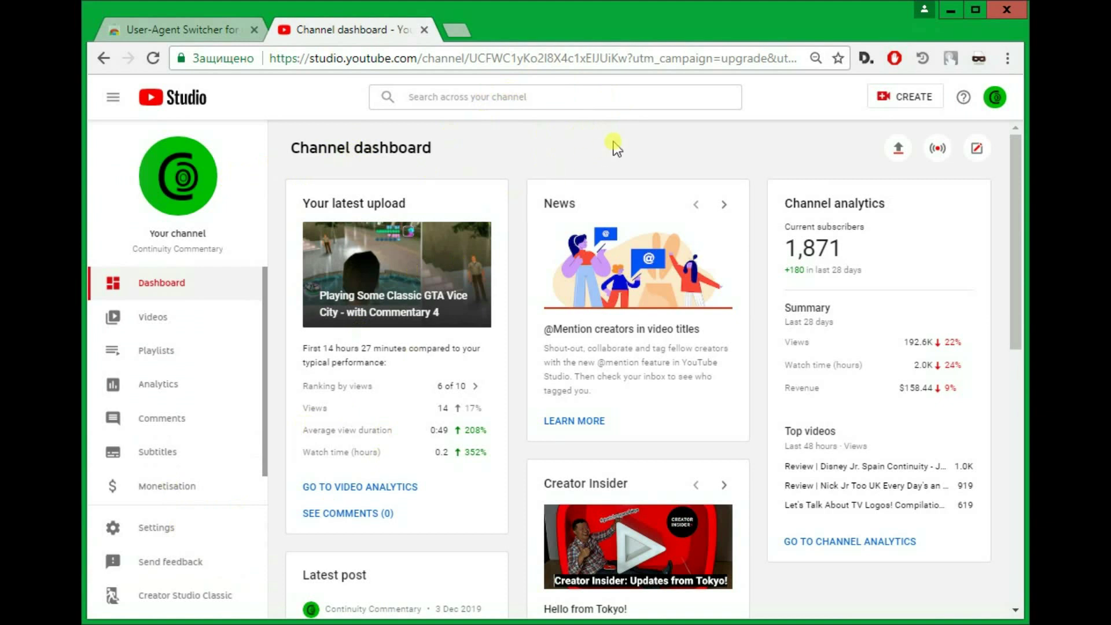
scroll(616, 148, down, 2)
scroll(624, 127, up, 2)
click(182, 600)
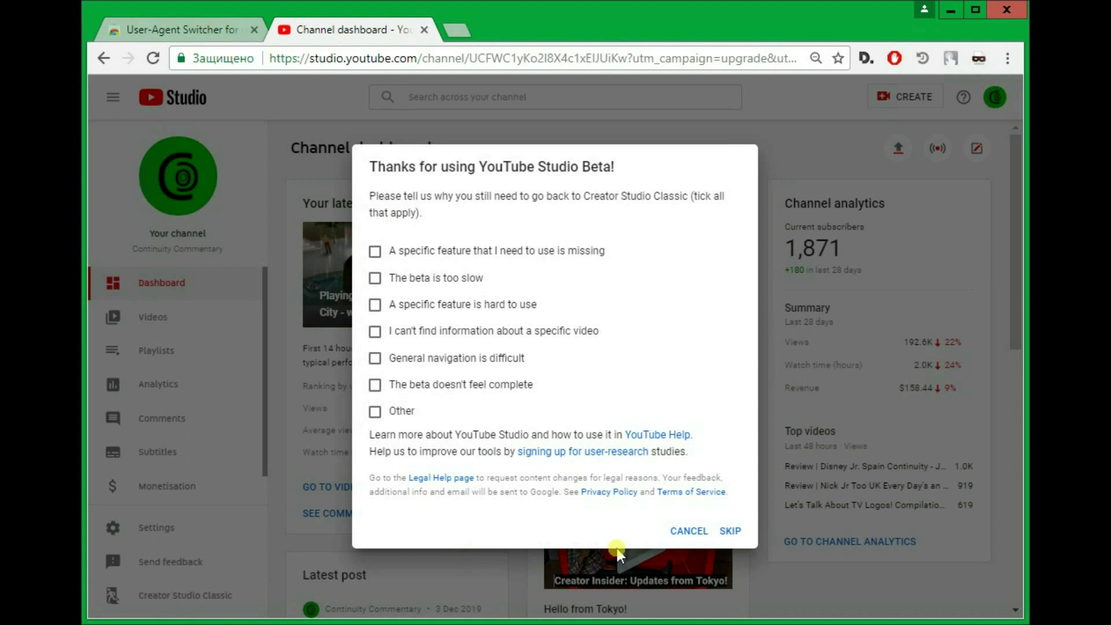
click(731, 531)
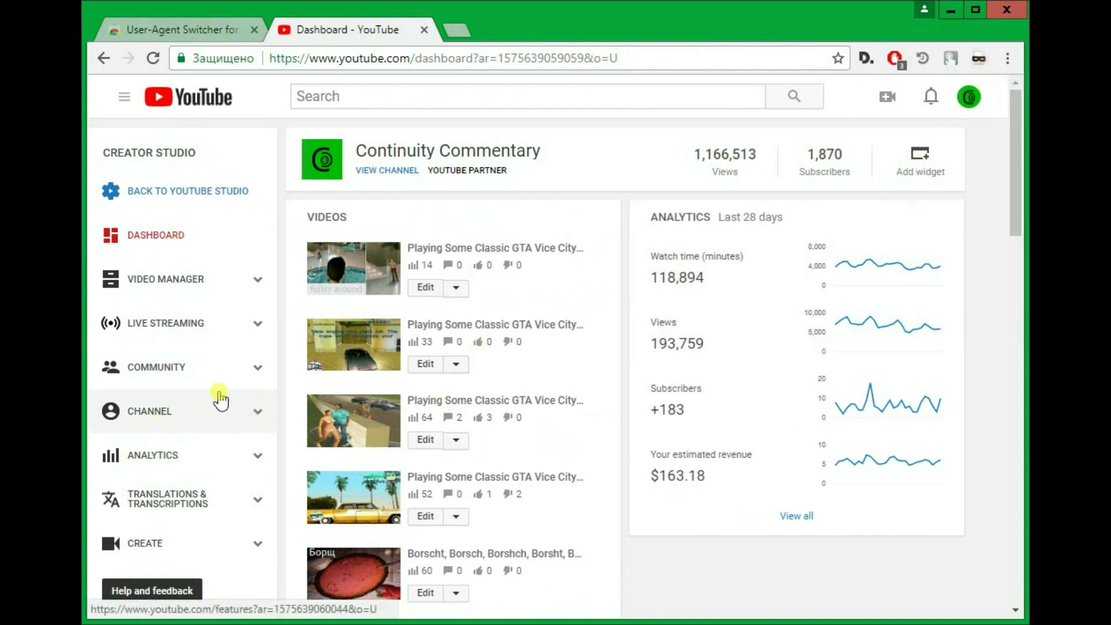
Open the classic Analytics section from the sidebar
scroll(214, 405, down, 3)
scroll(210, 422, up, 3)
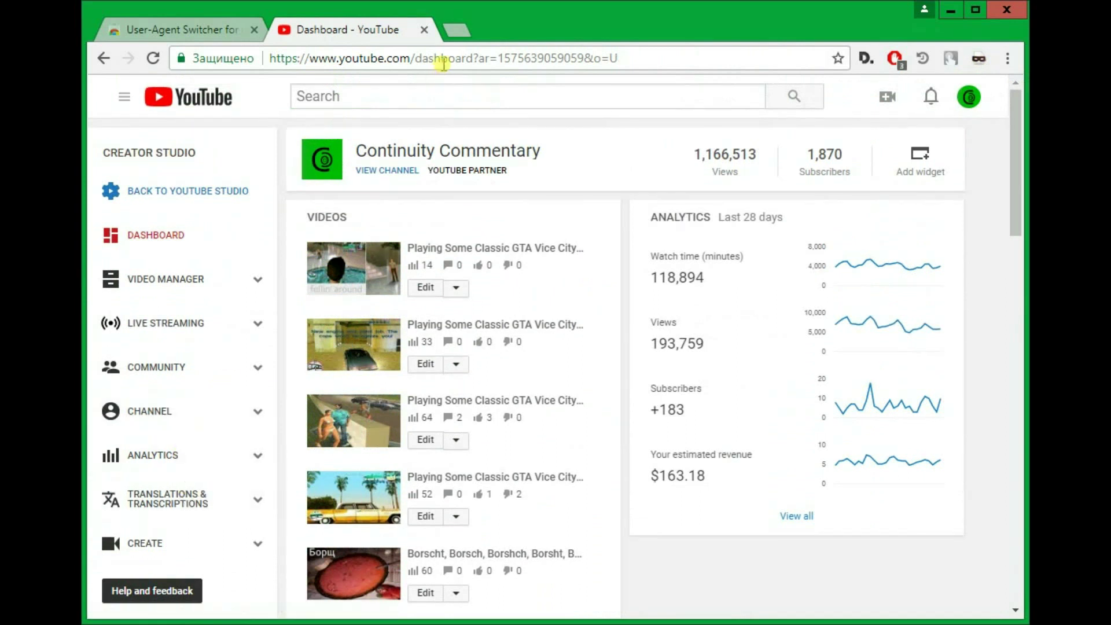
click(197, 461)
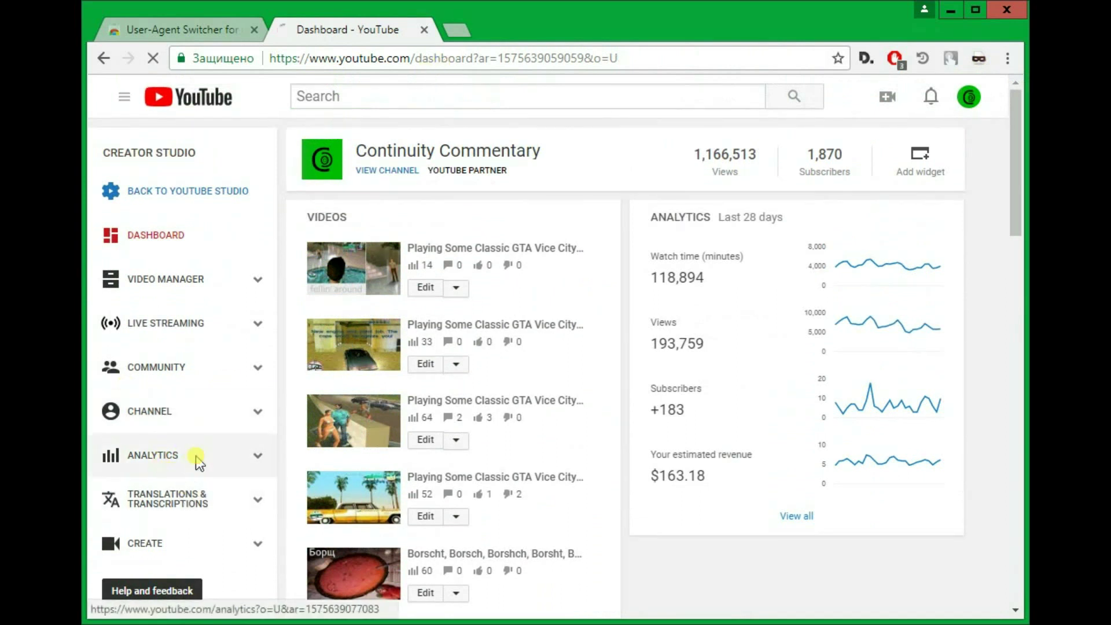
scroll(320, 434, down, 3)
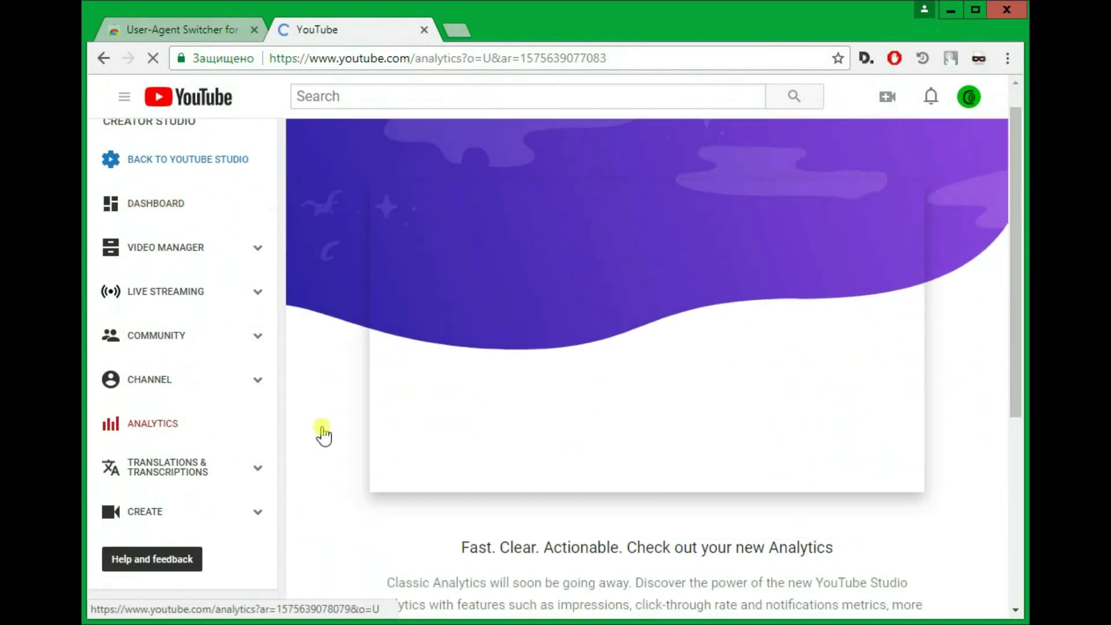
Load the saved Subscribers-report link from the address bar with Paste and go
click(494, 57)
right_click(494, 57)
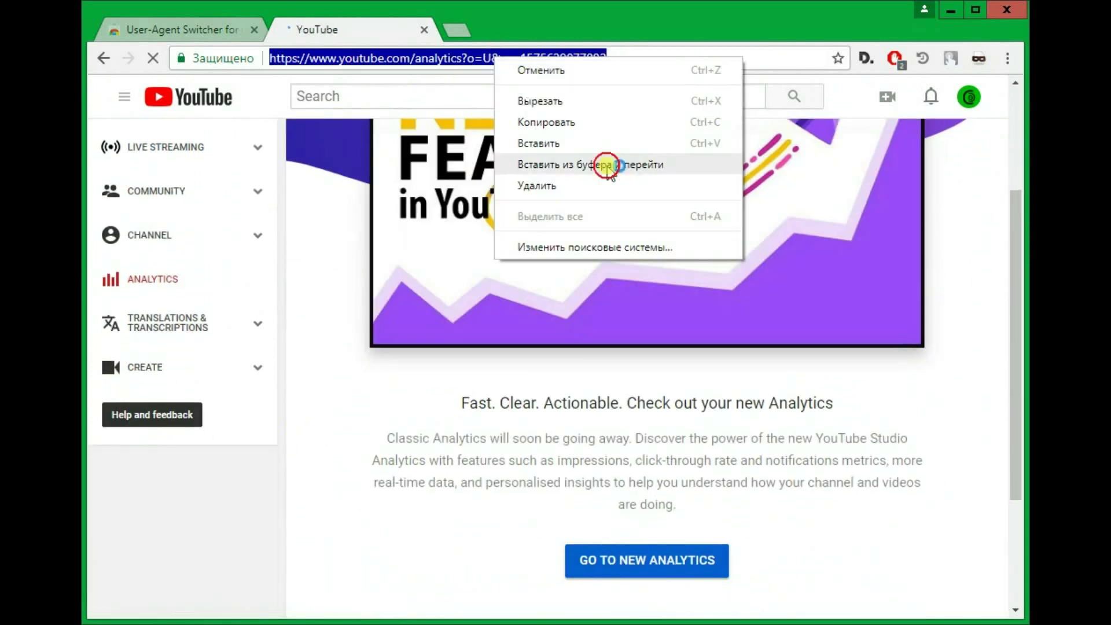
click(602, 166)
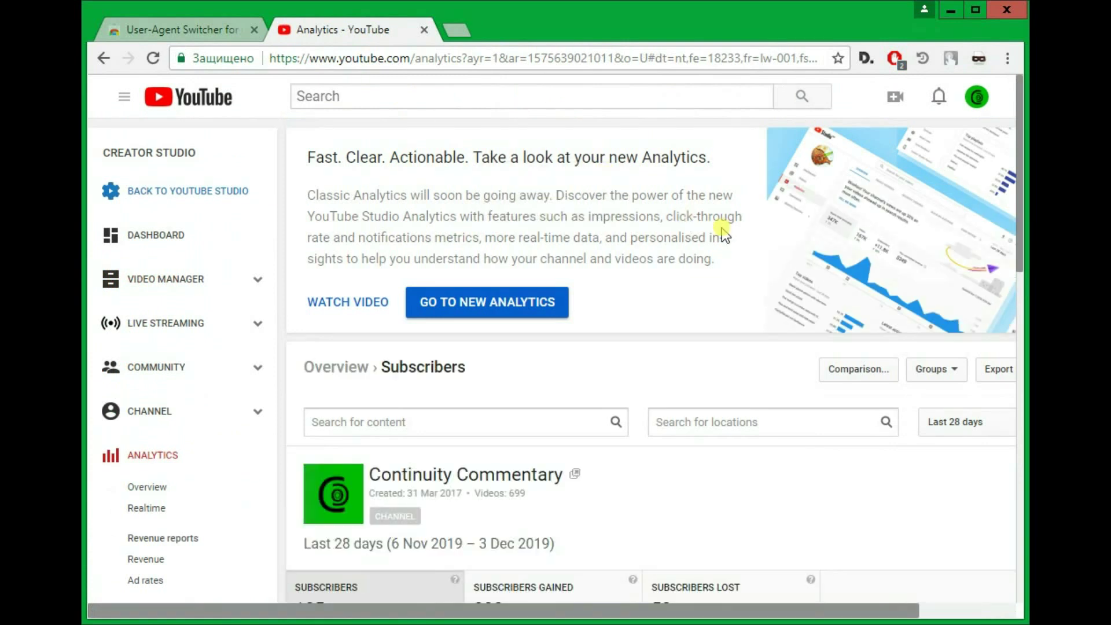
Move from Subscribers to the Realtime report and view its 48-hour and 60-minute charts
scroll(722, 237, down, 1)
scroll(722, 237, down, 6)
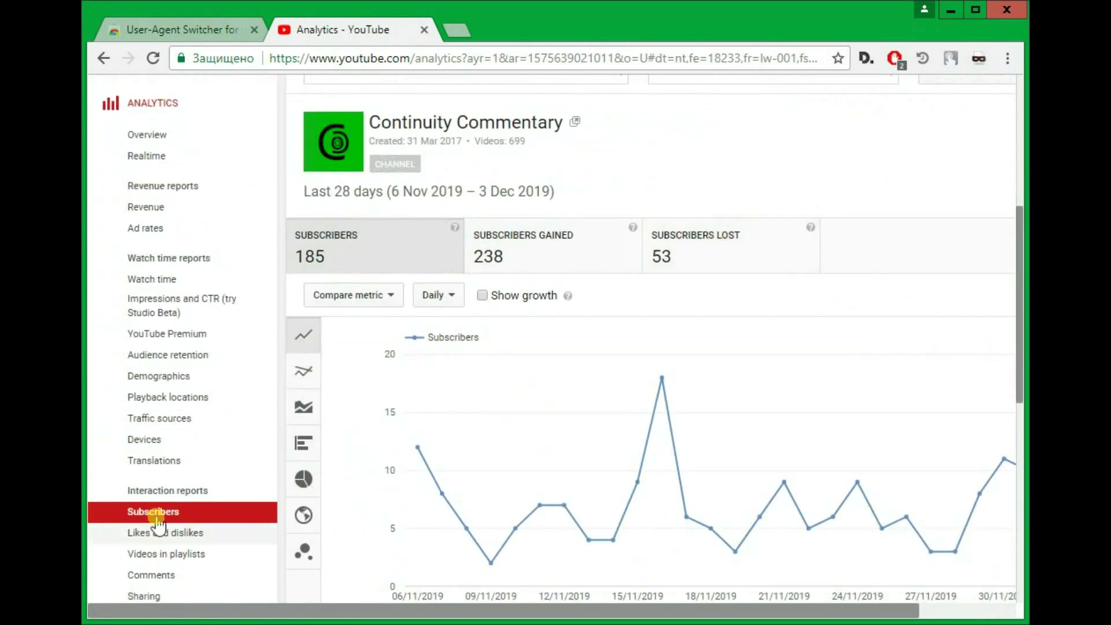
click(179, 525)
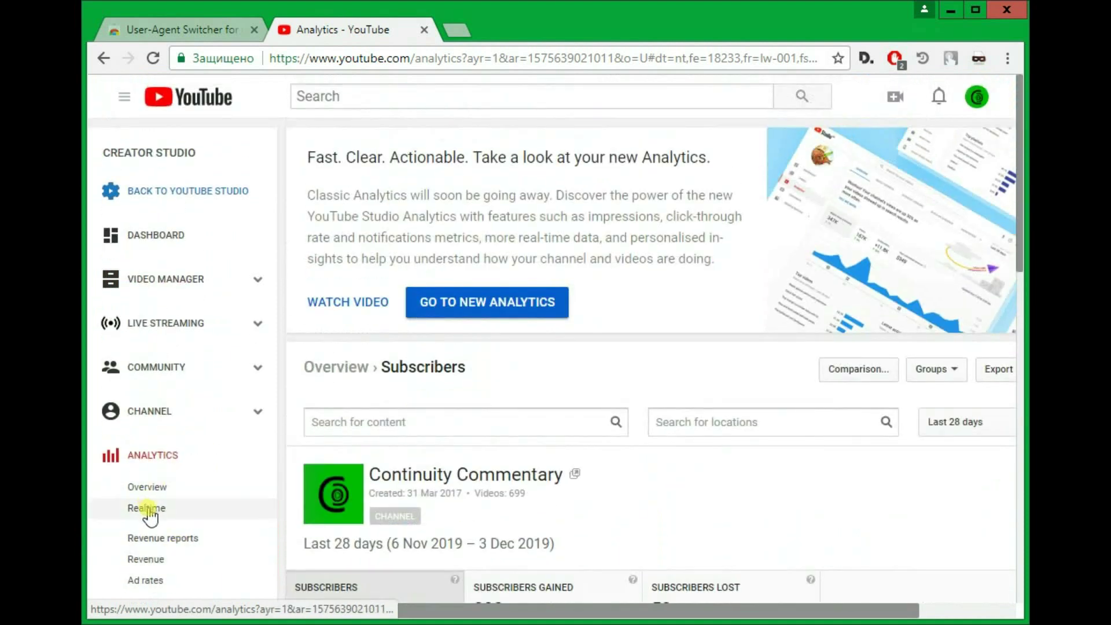
click(148, 509)
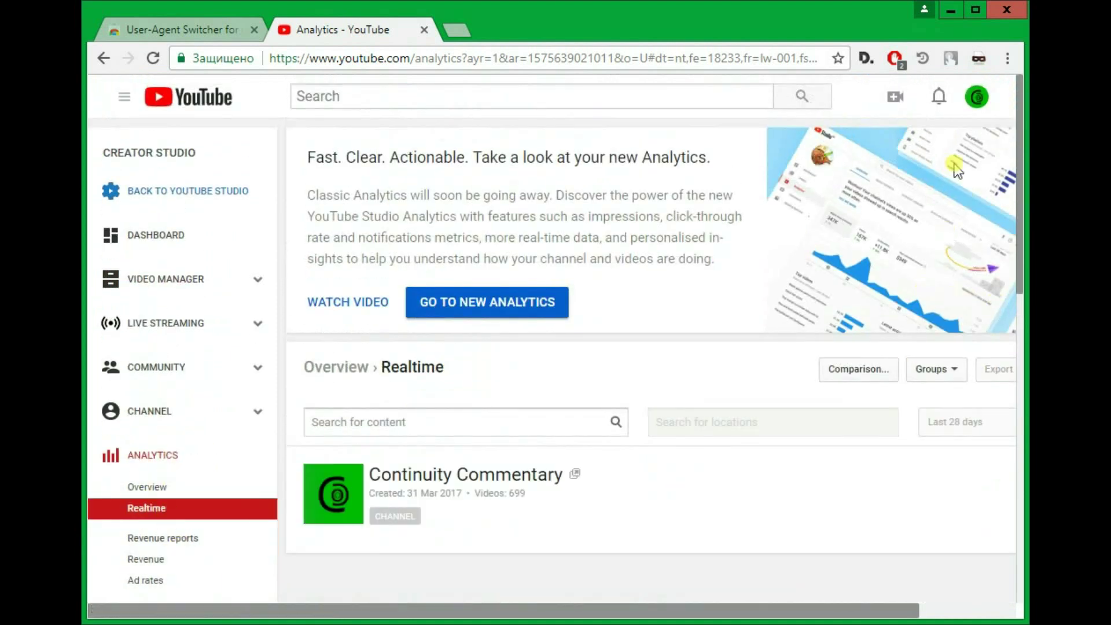
scroll(868, 250, down, 5)
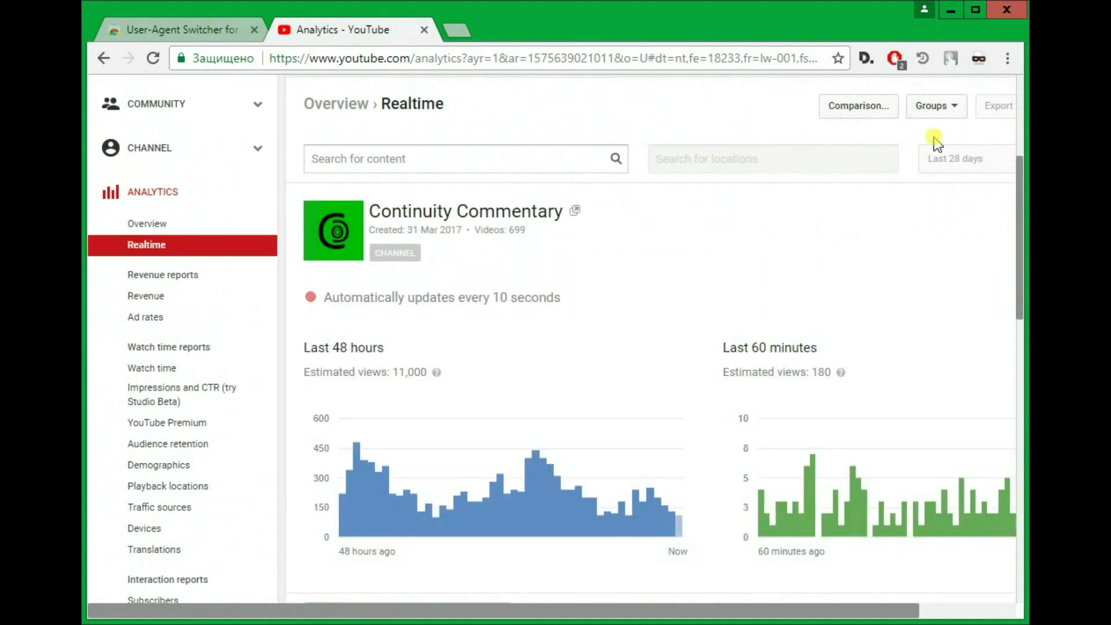
scroll(960, 98, up, 4)
Check the Android options, then keep the user agent on Chrome Default and reload the Realtime charts
click(978, 60)
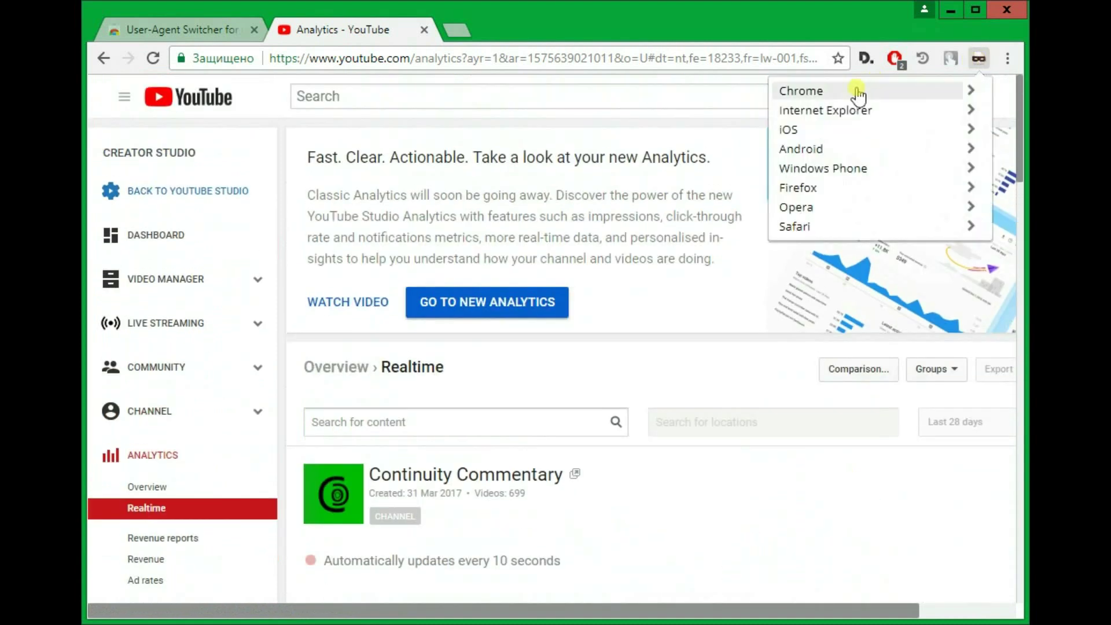
click(827, 152)
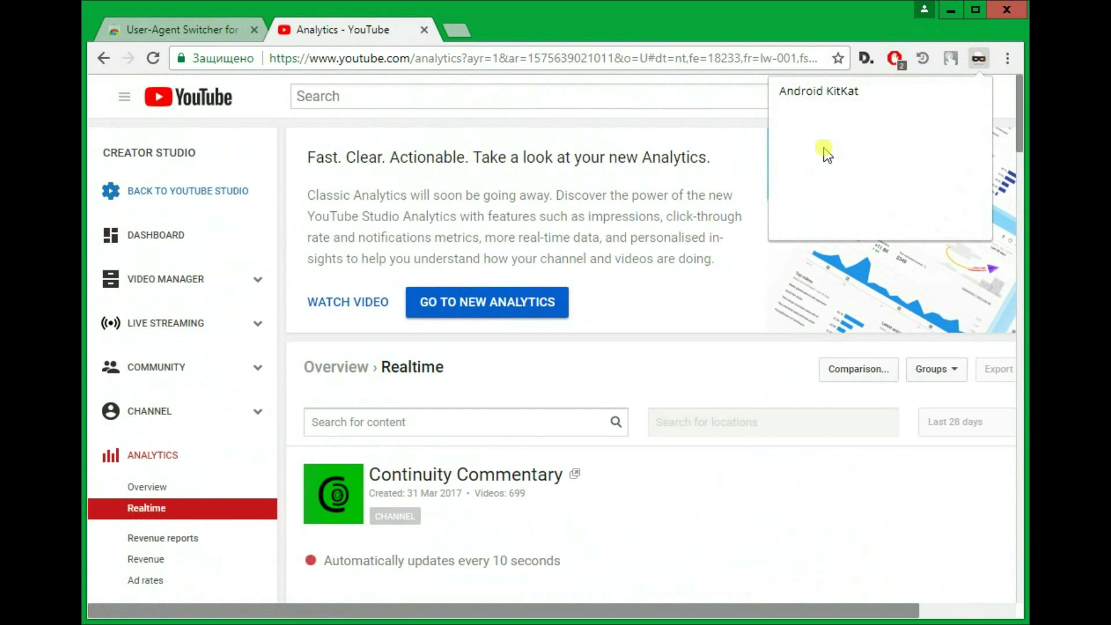
click(983, 60)
click(863, 90)
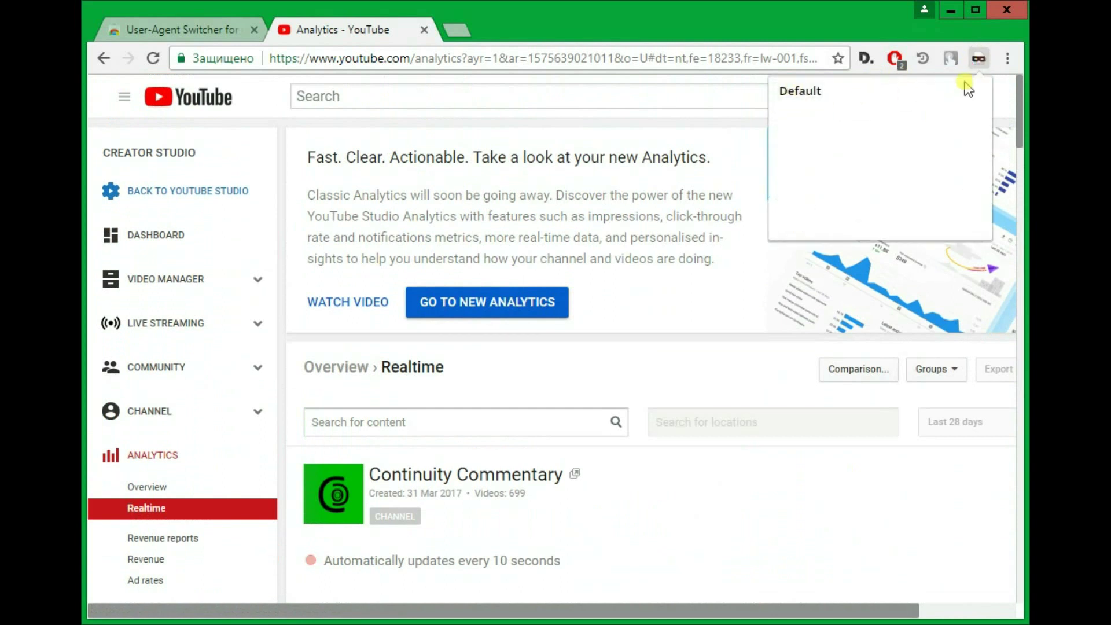
click(978, 61)
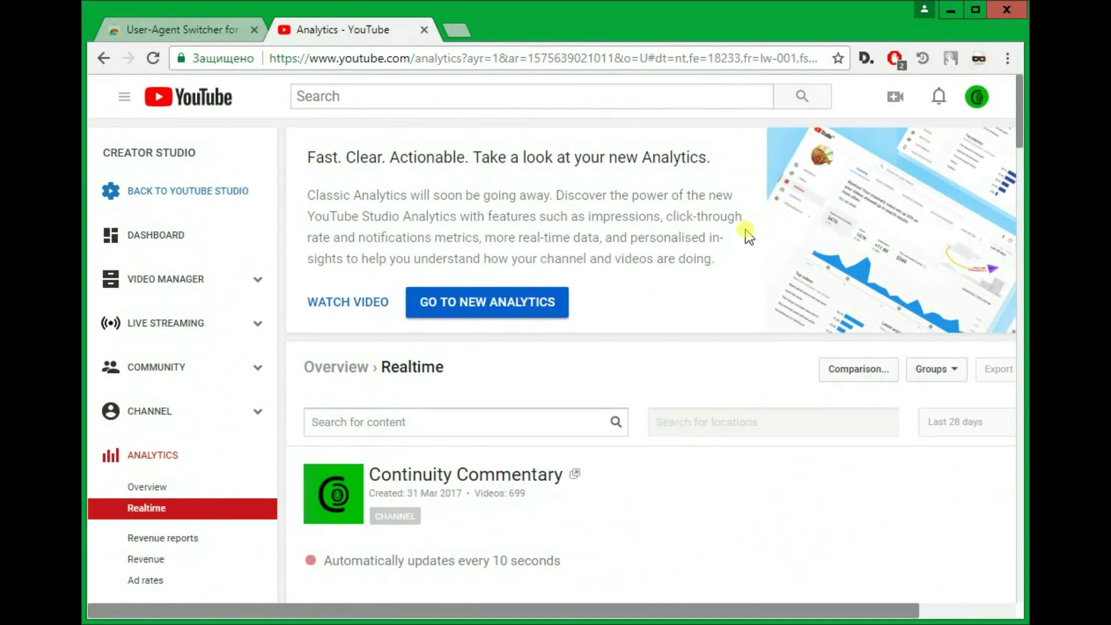
scroll(737, 254, down, 4)
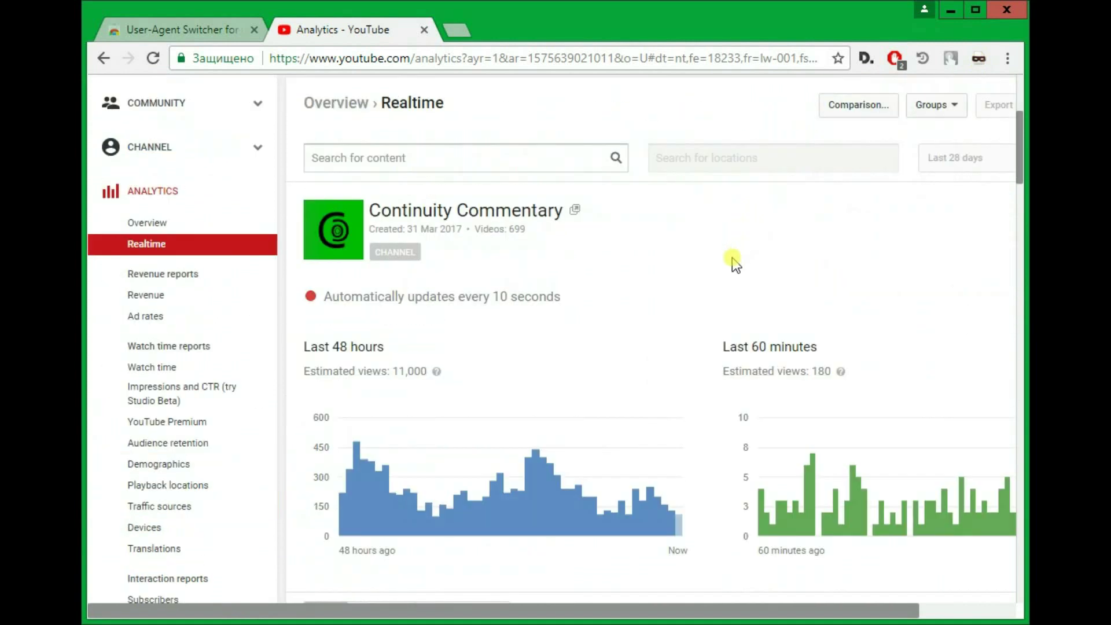